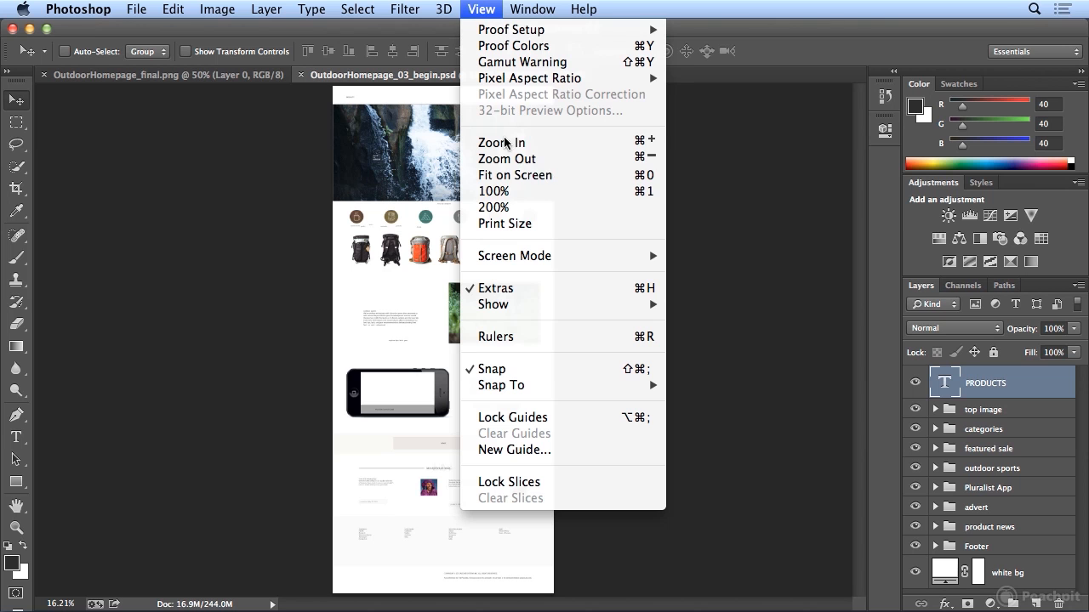
Create a new character style from the PRODUCTS text in the white header above the waterfall image.
click(504, 192)
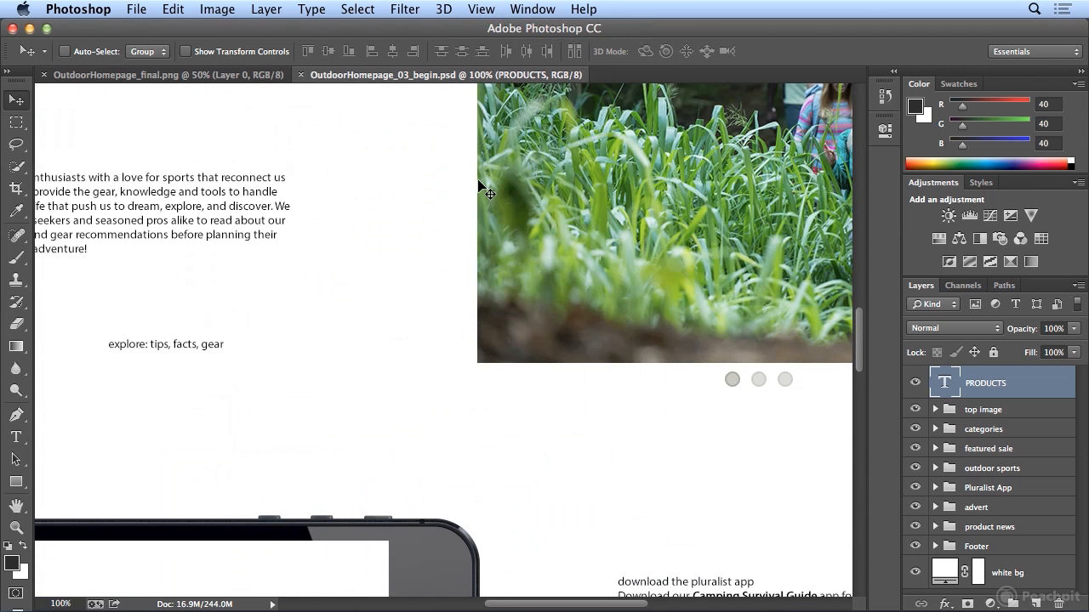
scroll(478, 187, up, 10)
scroll(478, 183, up, 8)
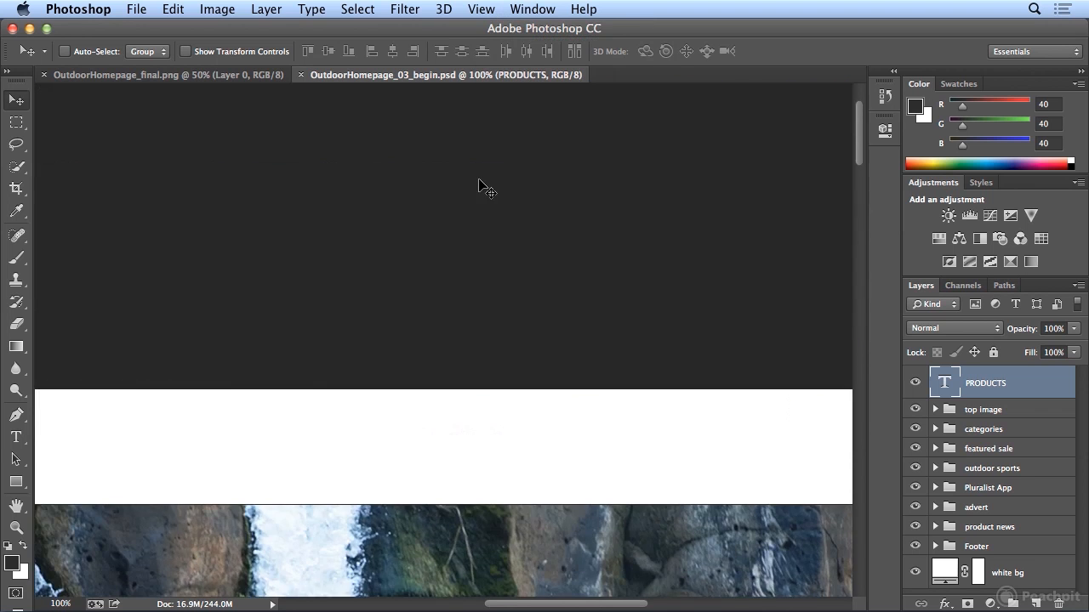
drag(584, 606, 512, 604)
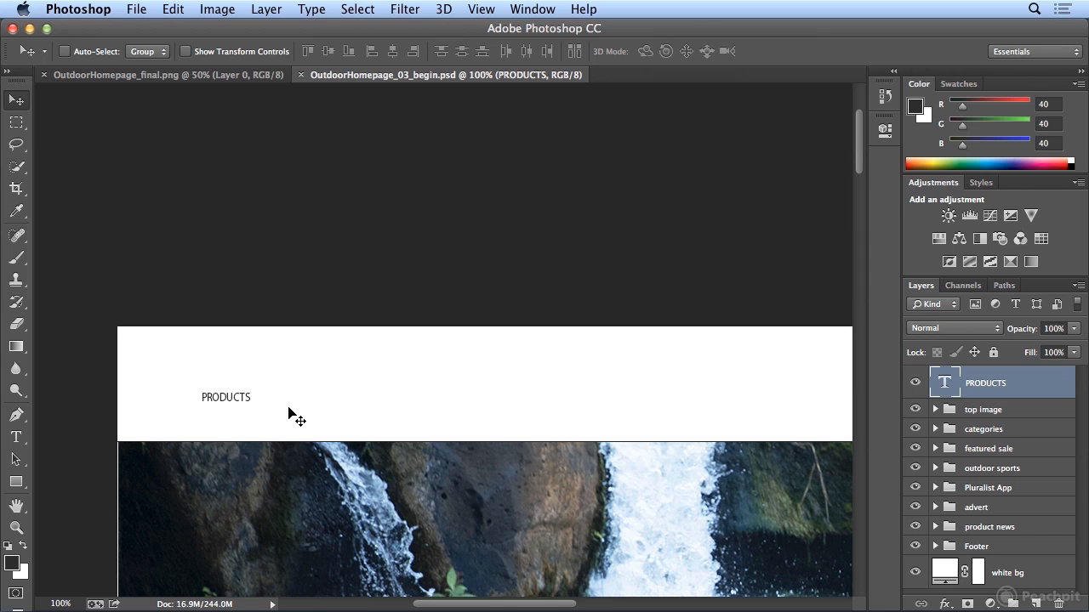
click(15, 436)
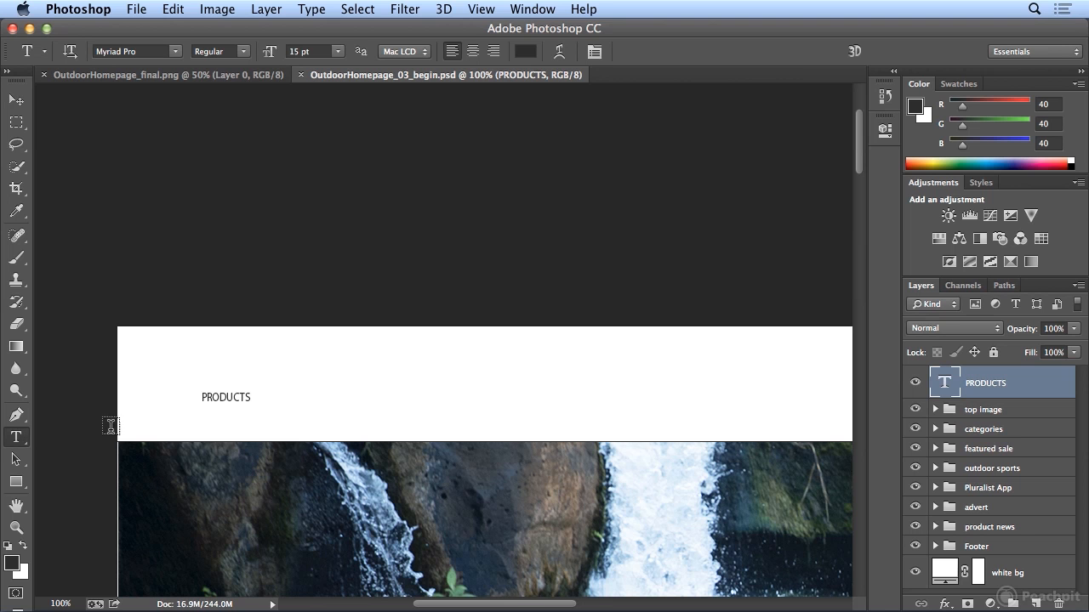
double_click(224, 397)
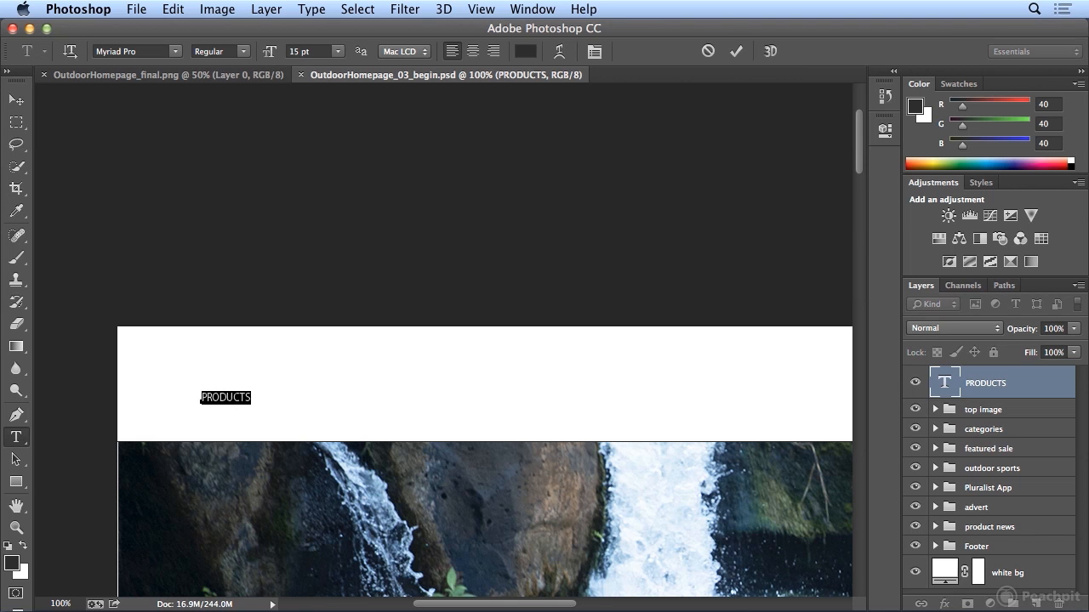
click(533, 9)
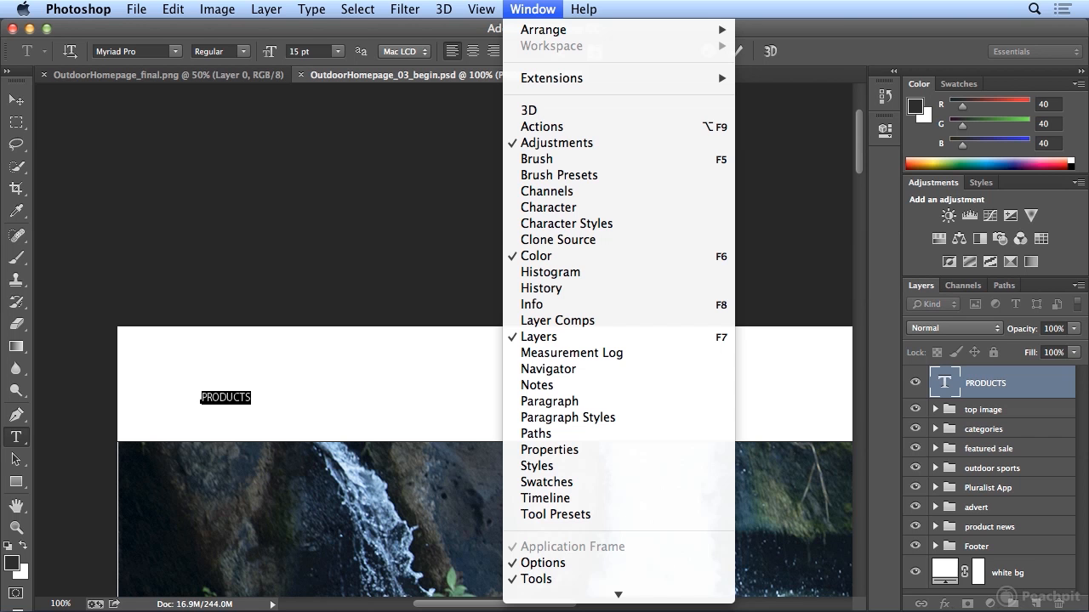
click(544, 225)
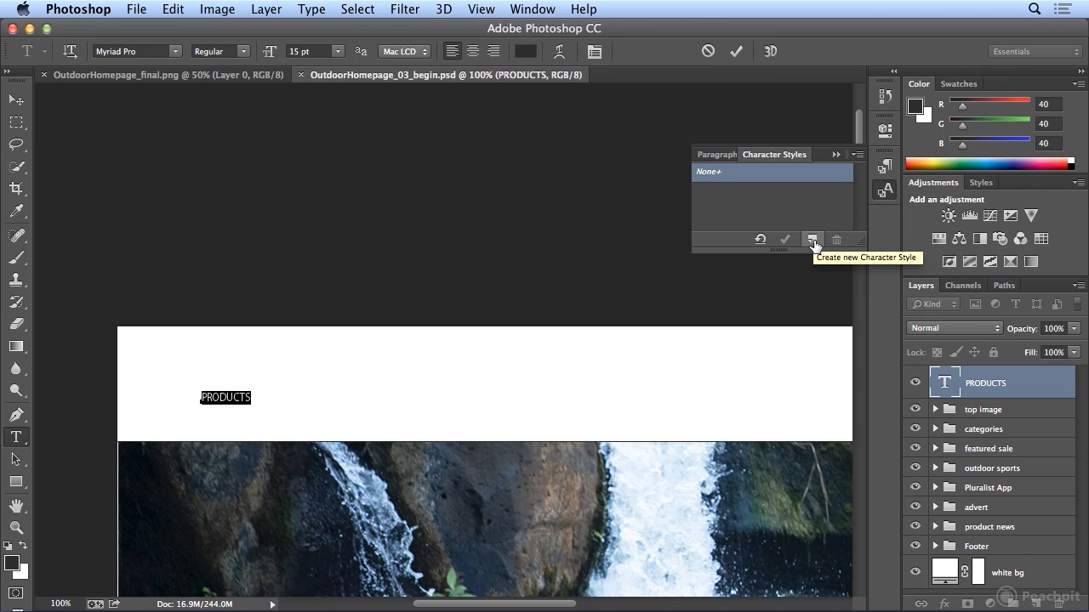
click(857, 157)
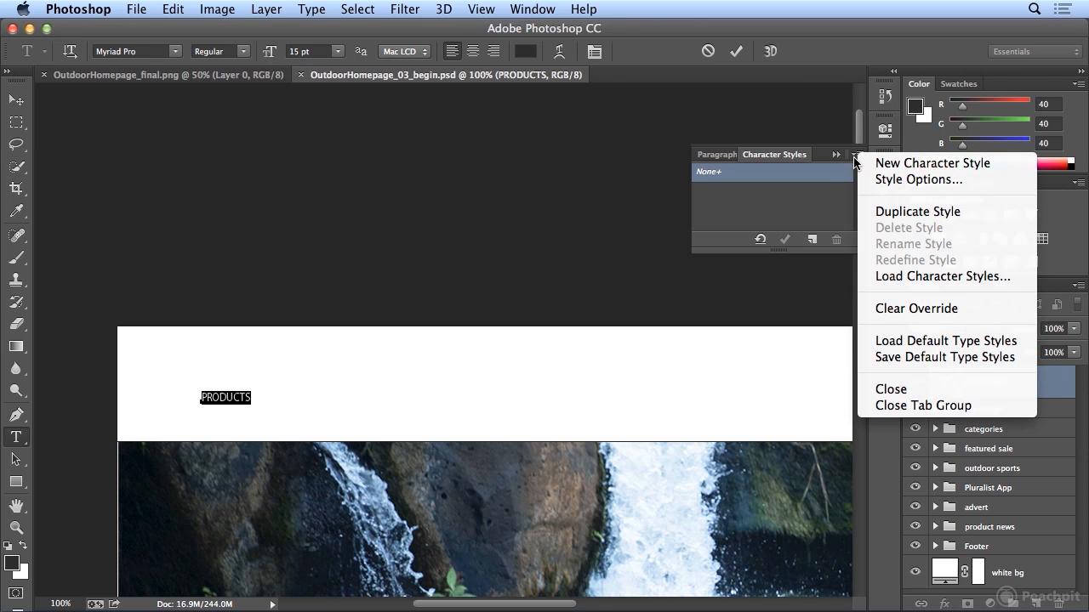
click(882, 164)
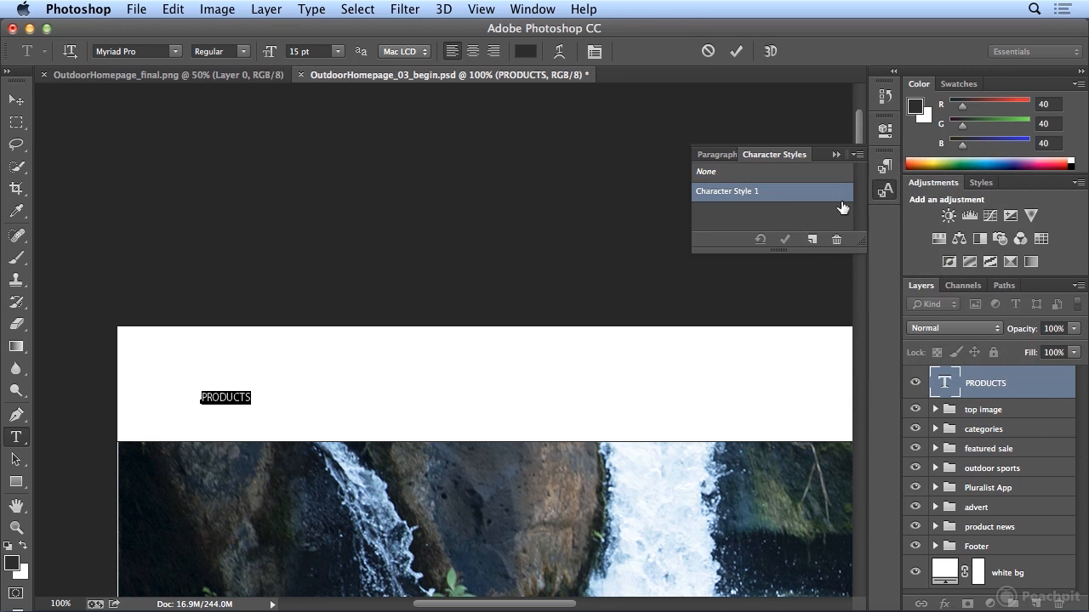
Name the new character style "nav bar" and set its font family to Myriad Pro.
double_click(740, 195)
drag(594, 201, 723, 194)
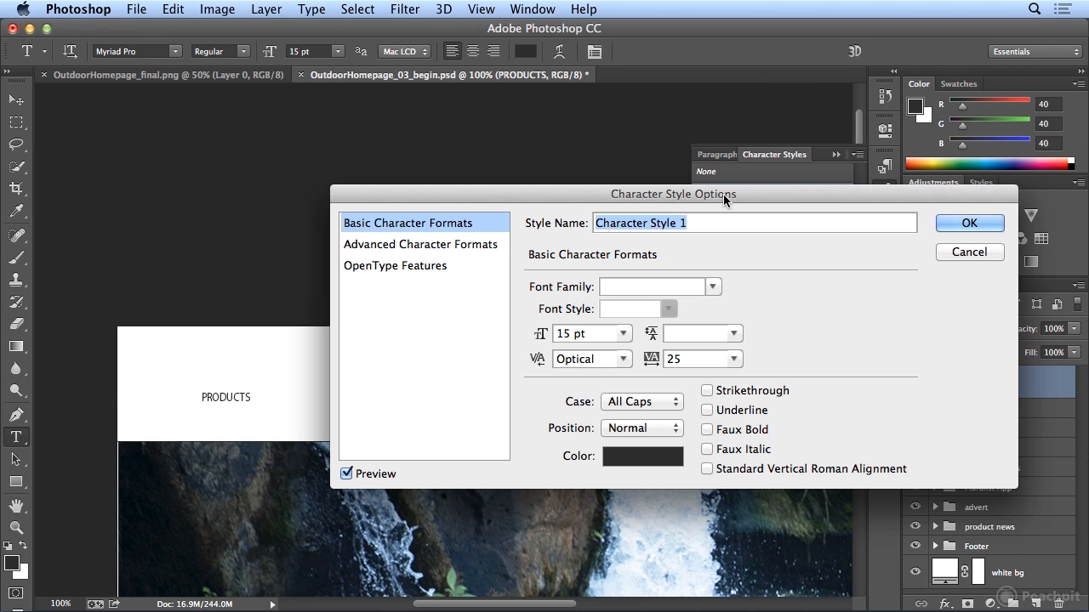
text(nav bar)
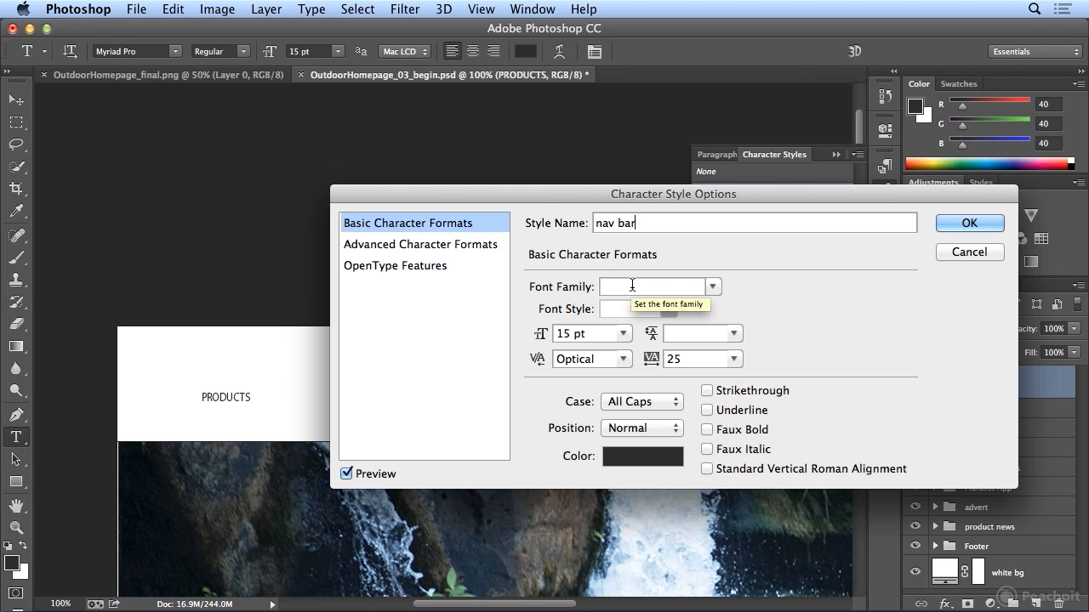
click(713, 288)
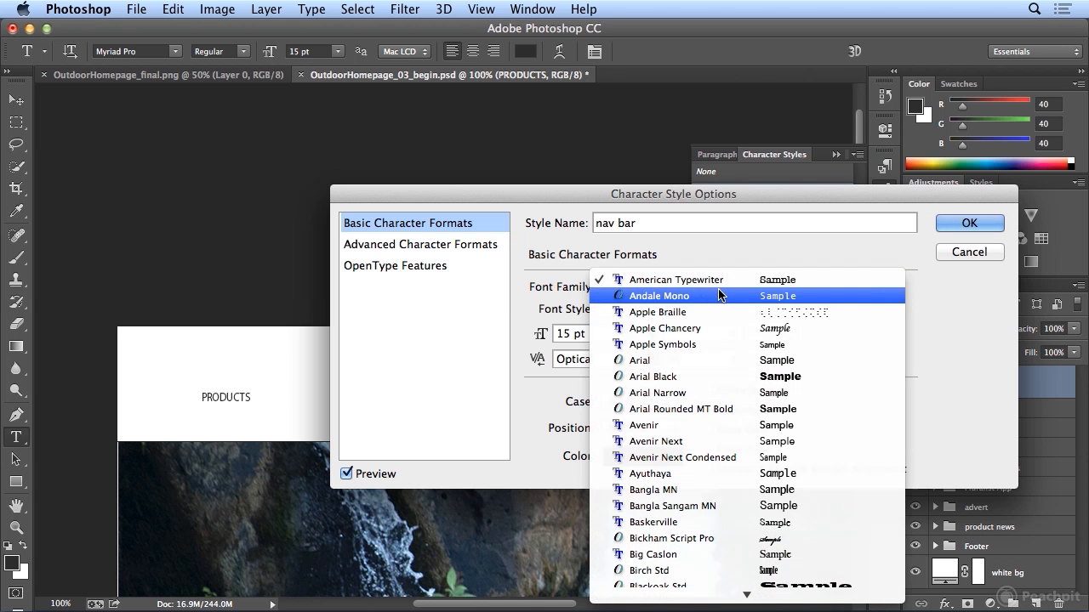
scroll(744, 504, down, 15)
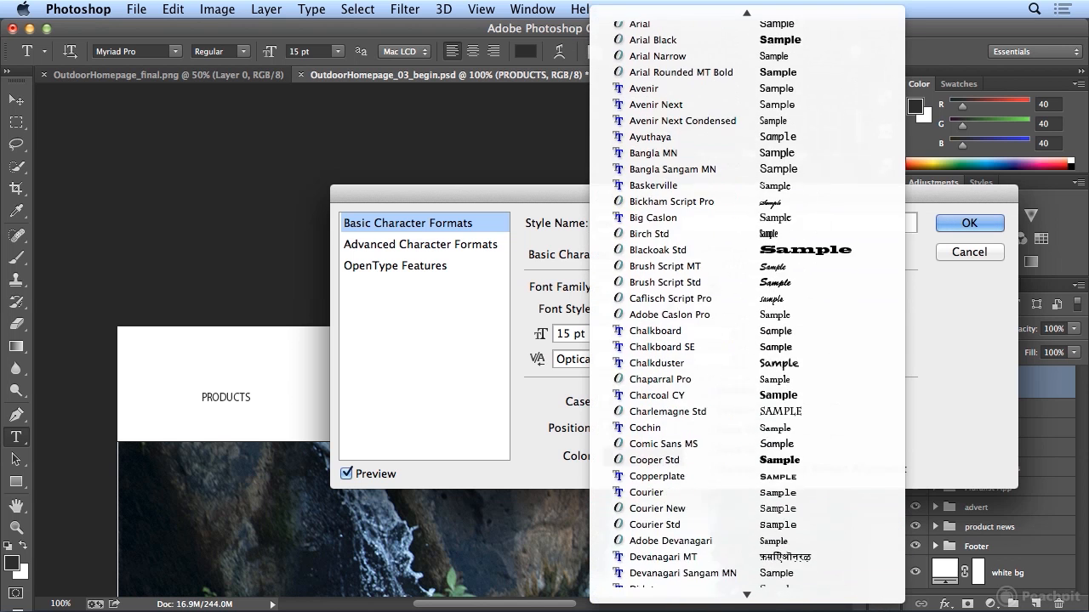
scroll(715, 454, down, 15)
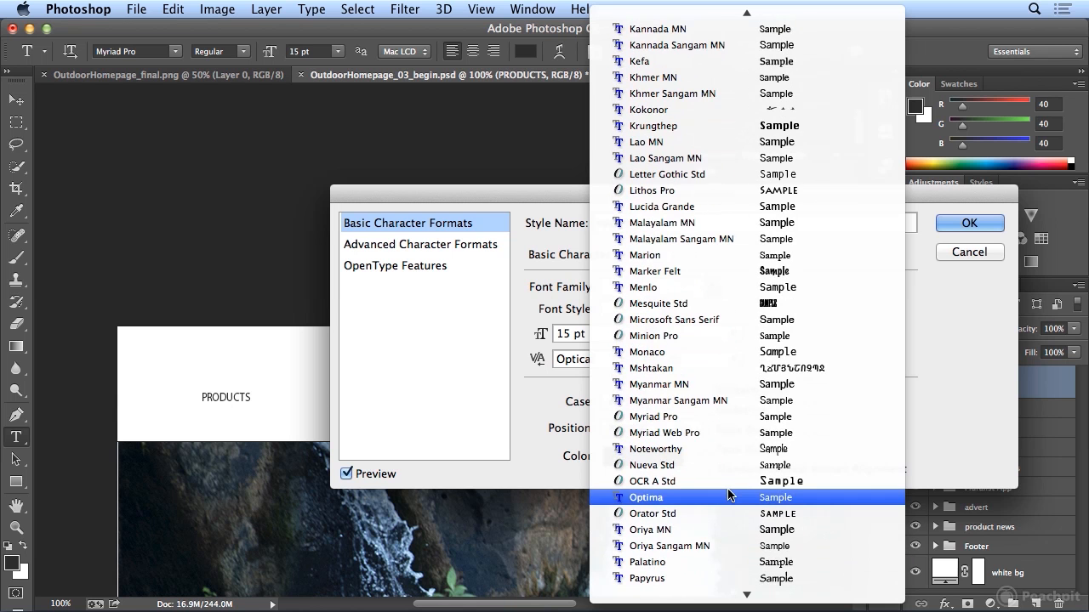
click(711, 417)
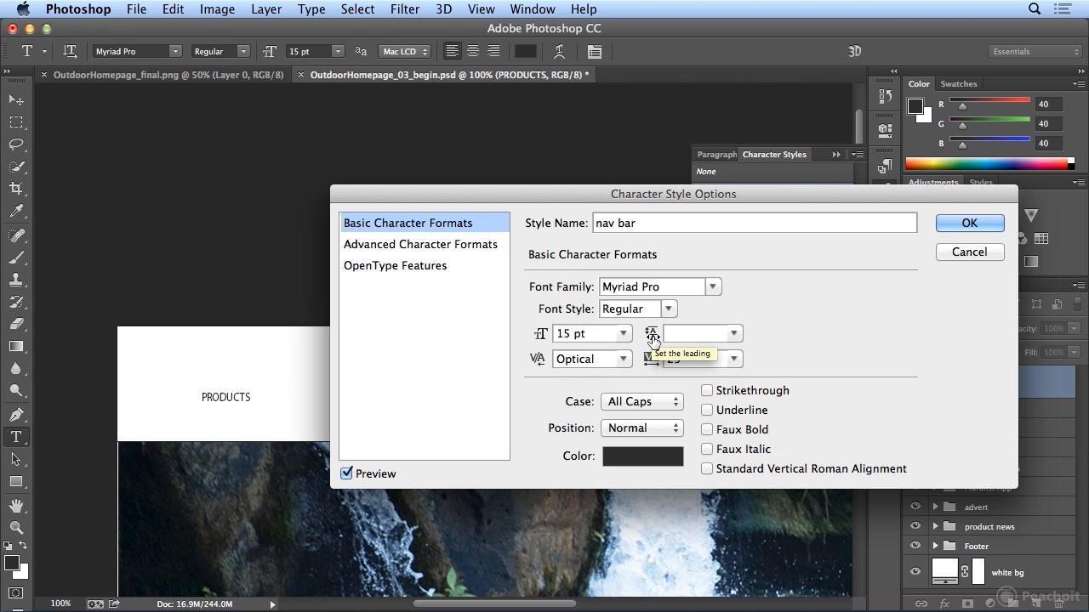
Set the nav bar style's leading to Auto and its kerning to Optical.
click(733, 333)
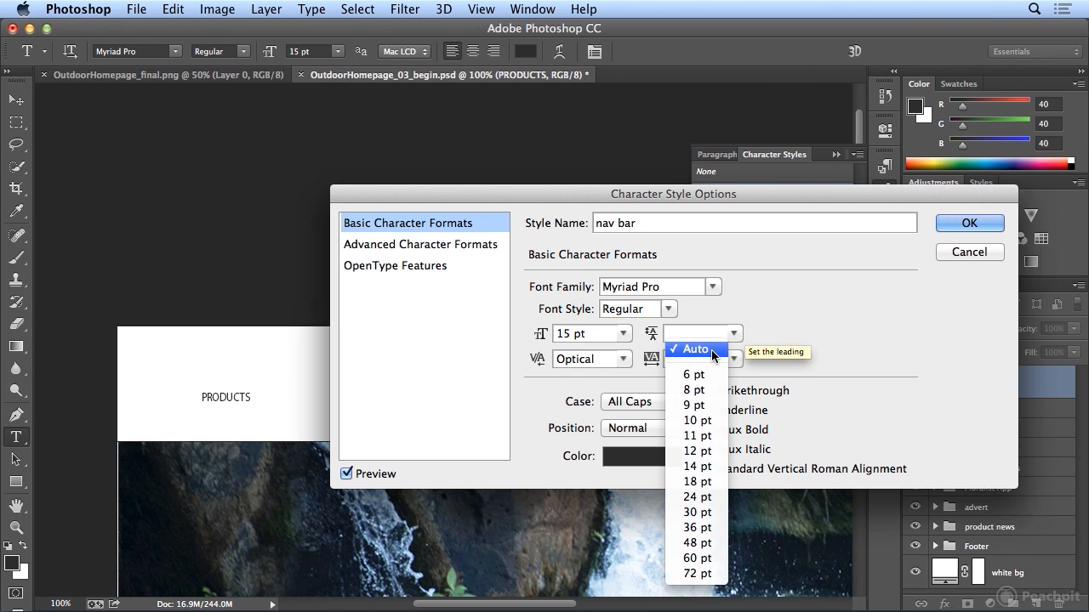
click(711, 350)
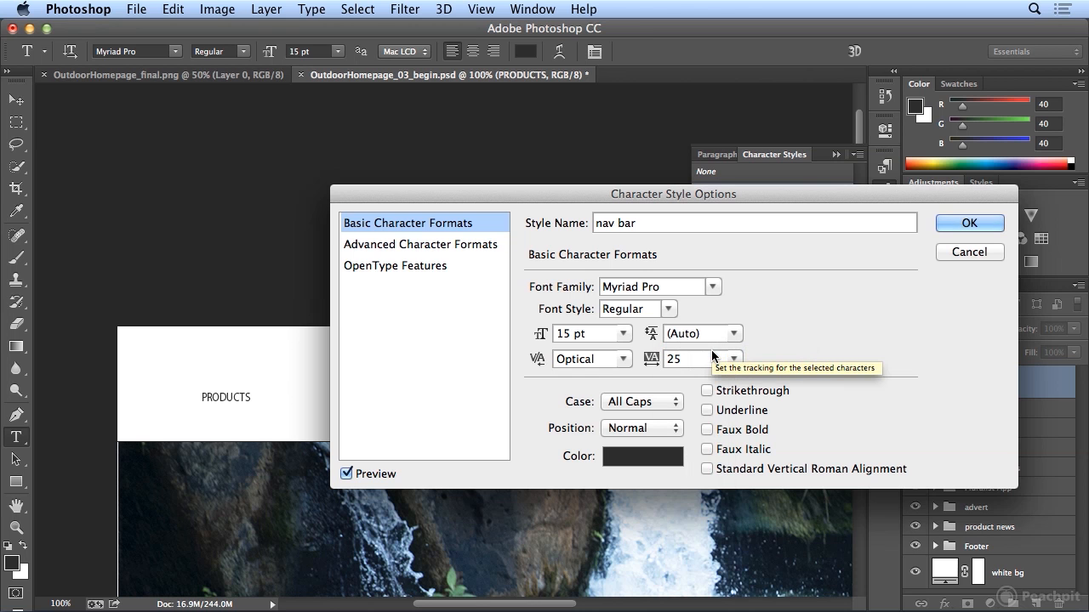
click(623, 359)
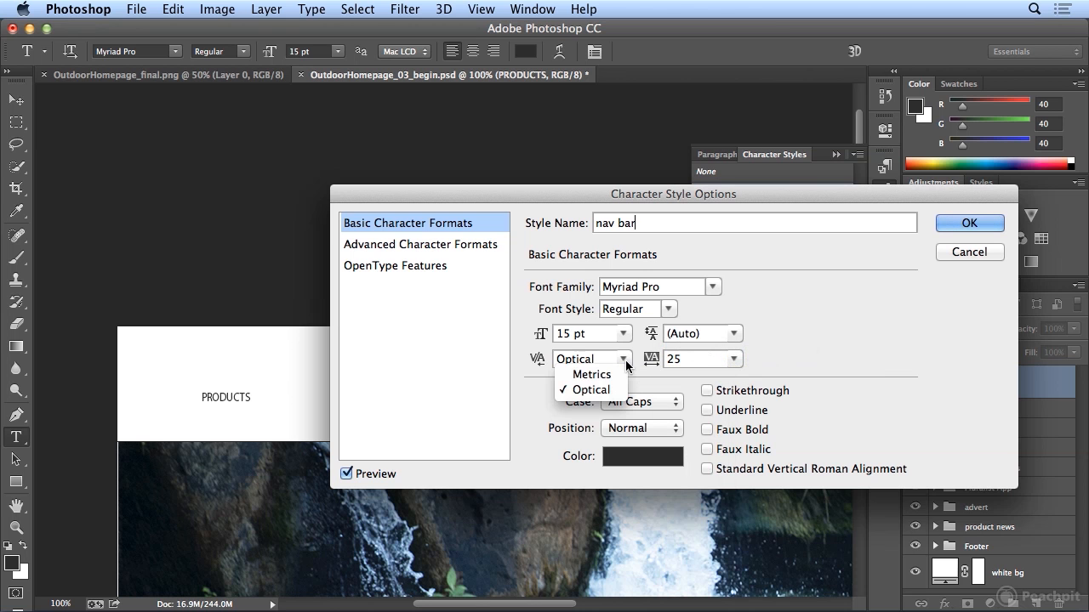
click(618, 371)
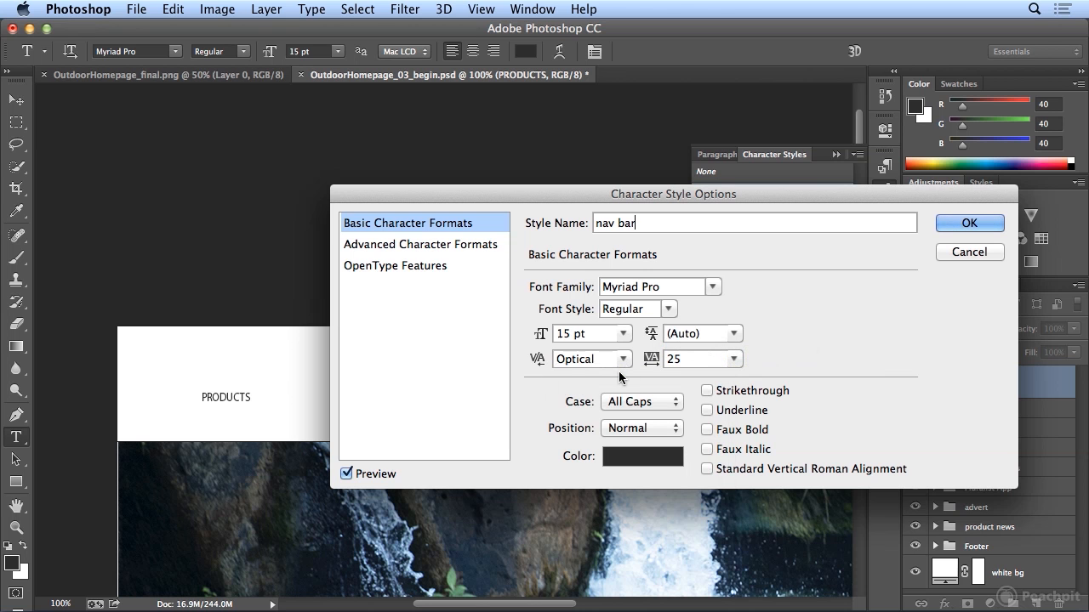
click(626, 360)
click(619, 384)
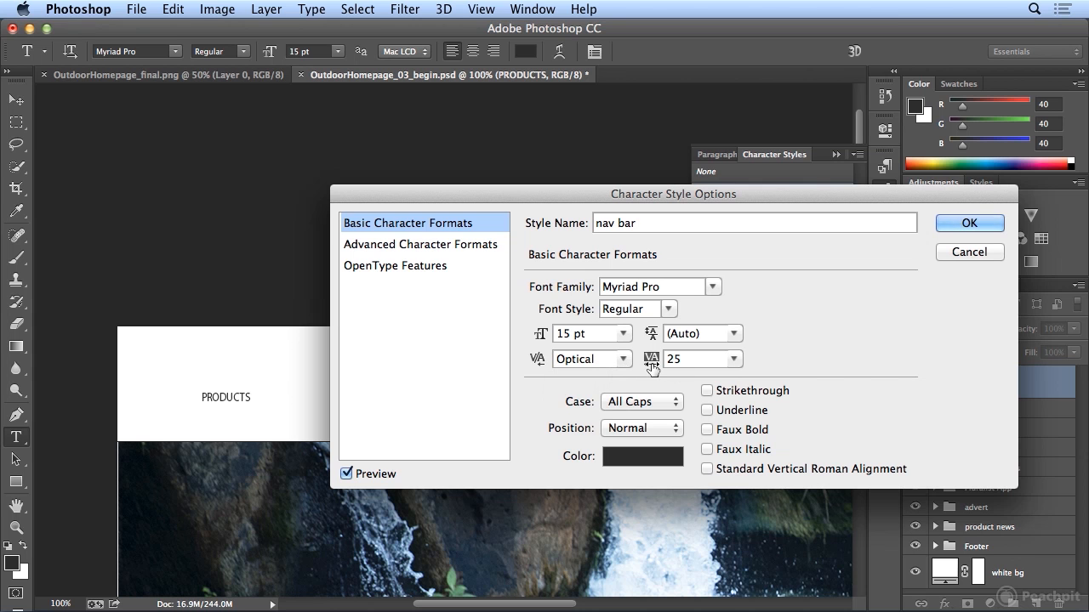
Set the nav bar style's tracking to 25, accept the text color 282828 and apply the style options.
click(730, 361)
click(706, 478)
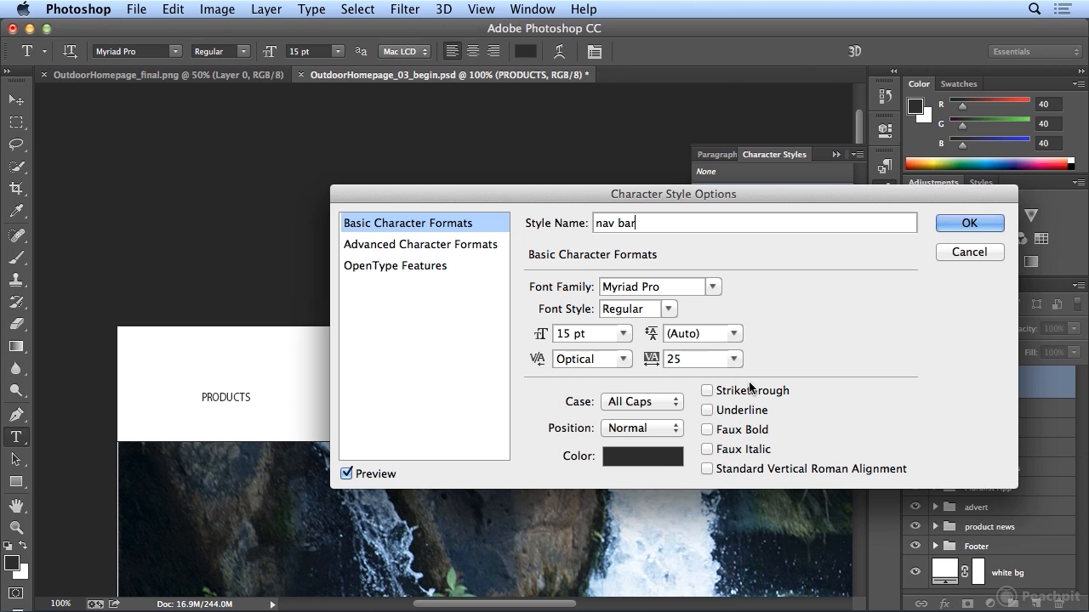
click(733, 359)
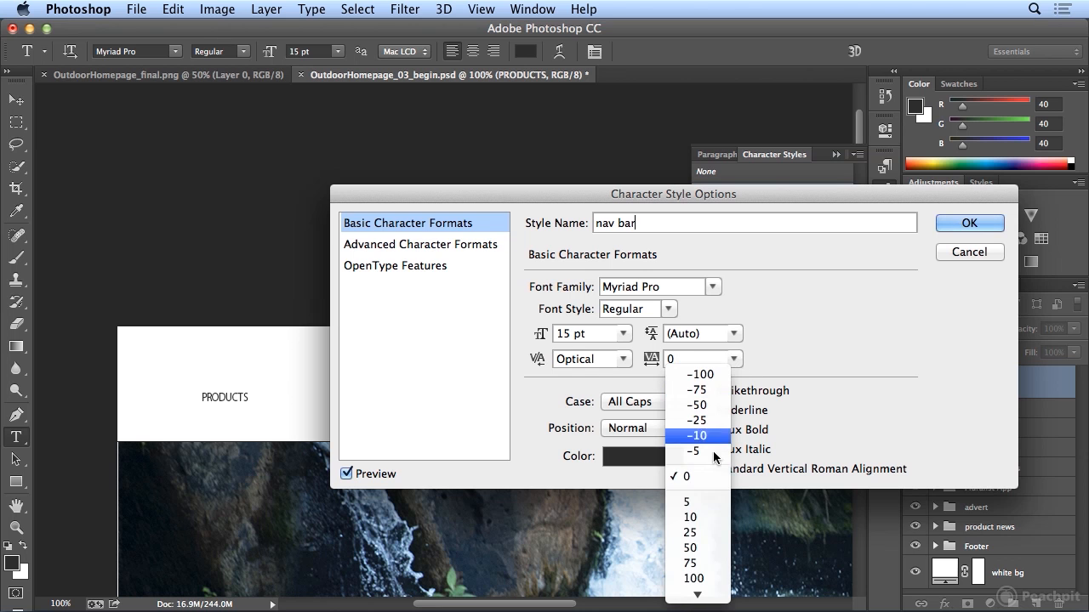
click(714, 536)
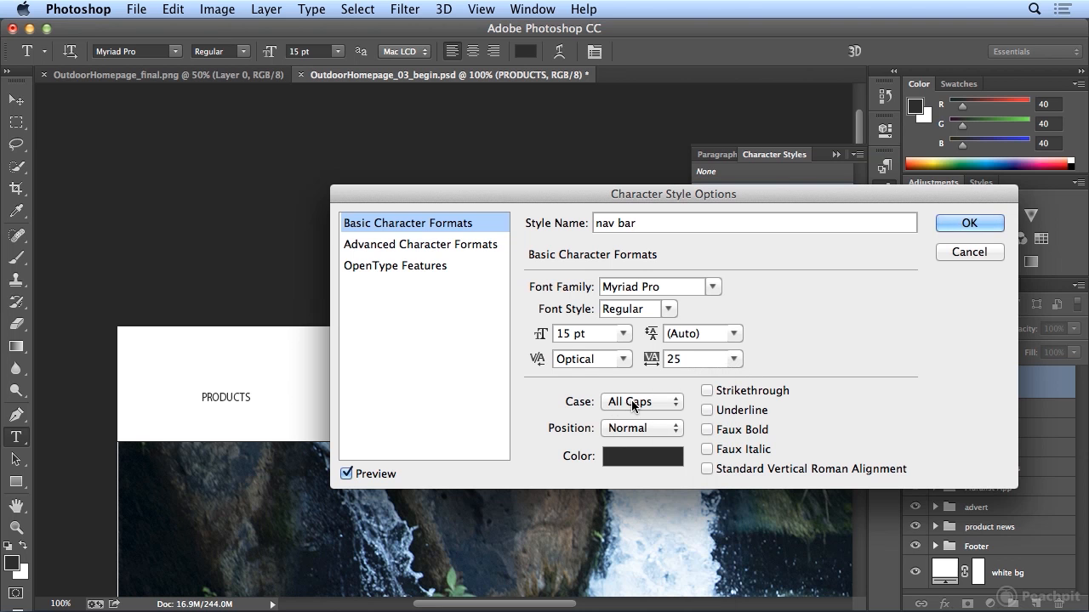
click(629, 456)
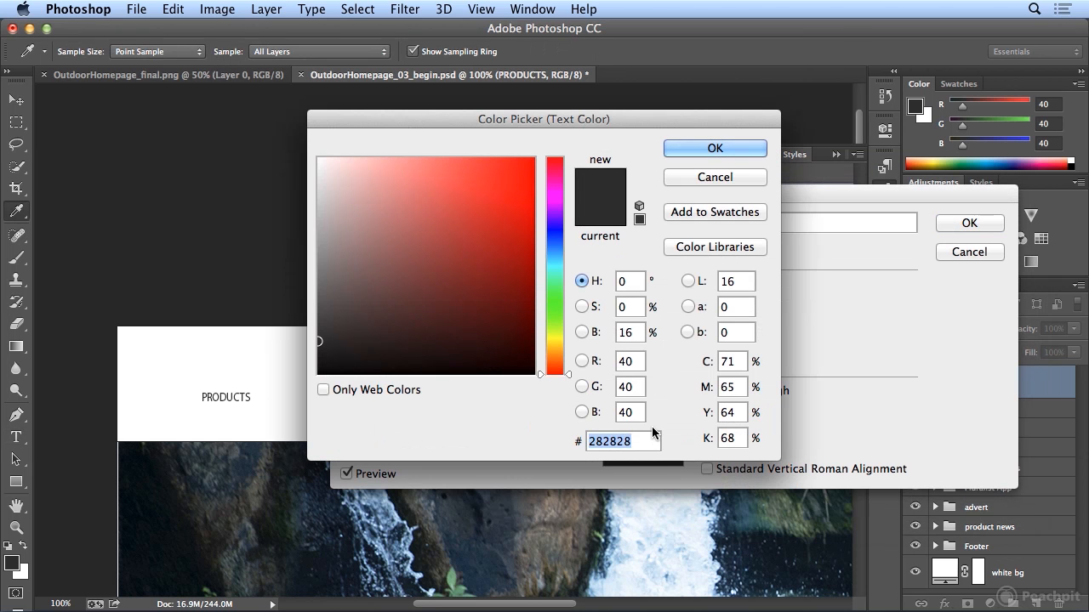
click(730, 149)
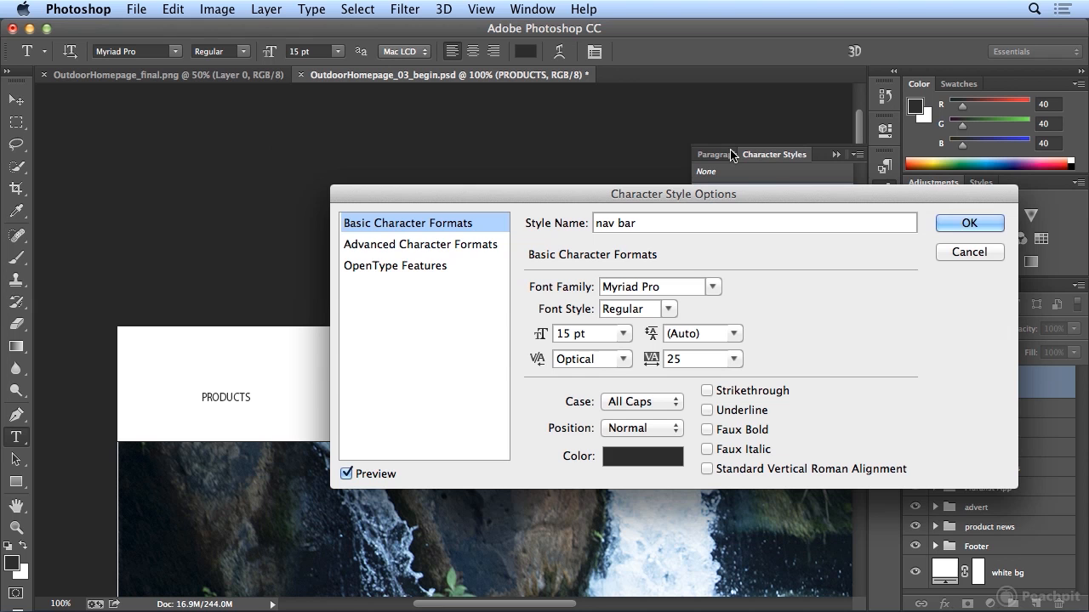
click(945, 224)
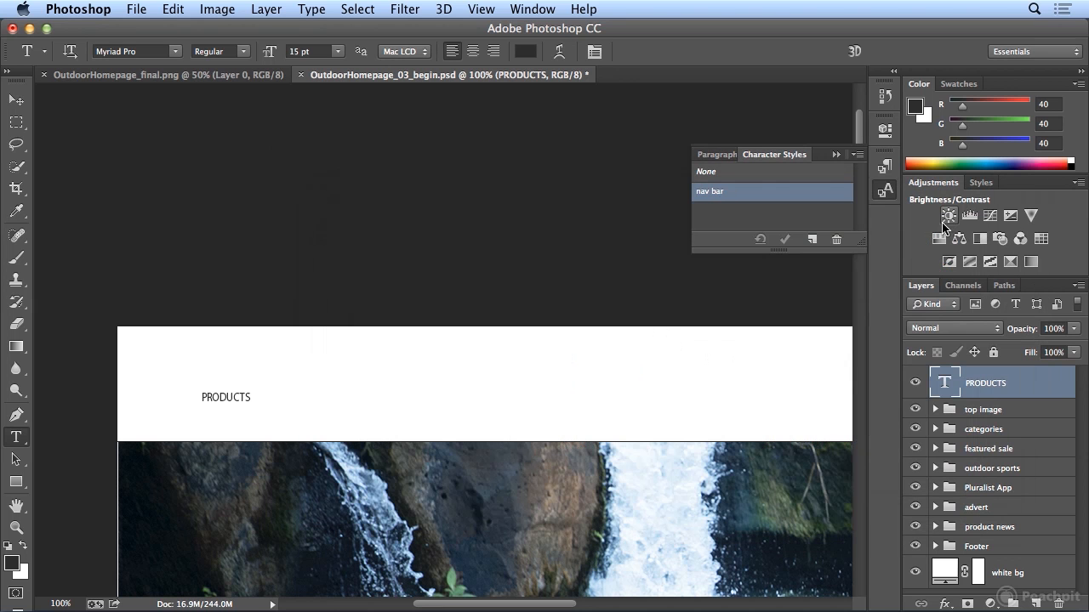
Make three copies of the PRODUCTS text layer and space them out in a row to the right of the original.
click(13, 103)
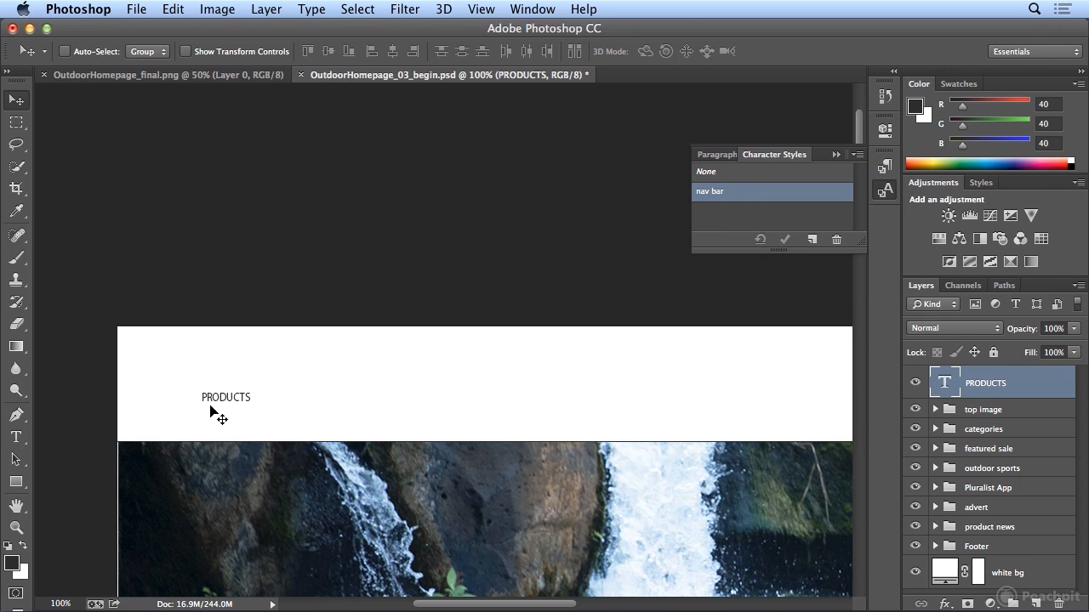
right_click(1000, 393)
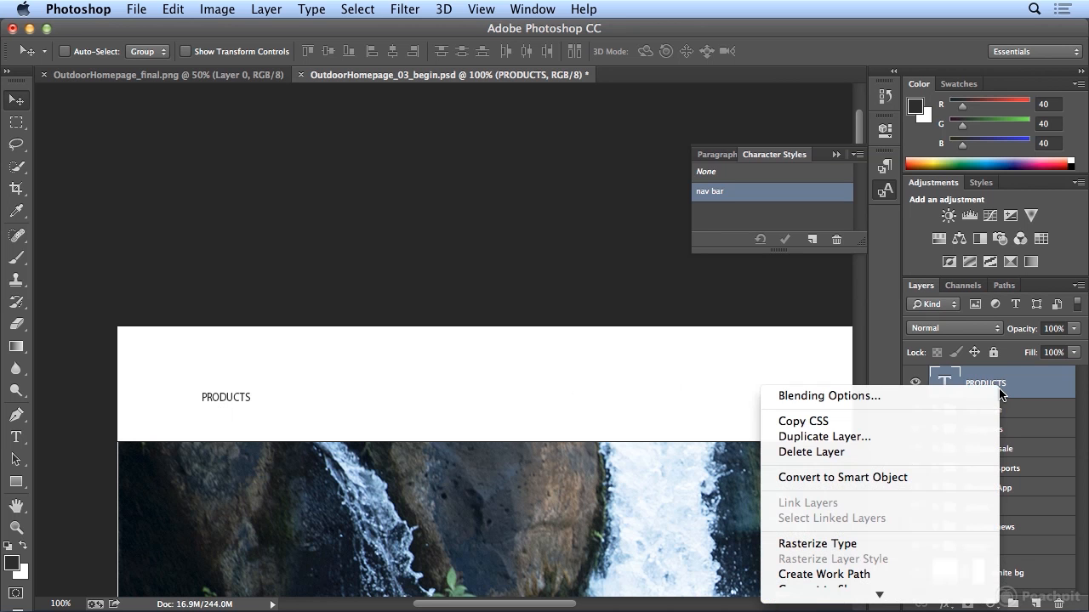
click(961, 436)
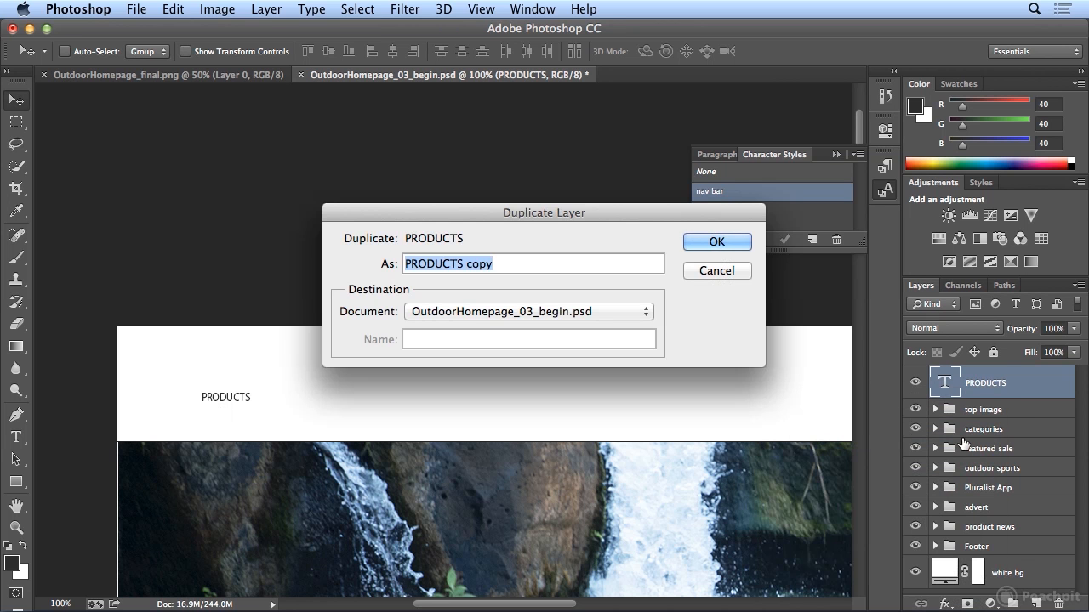
click(717, 242)
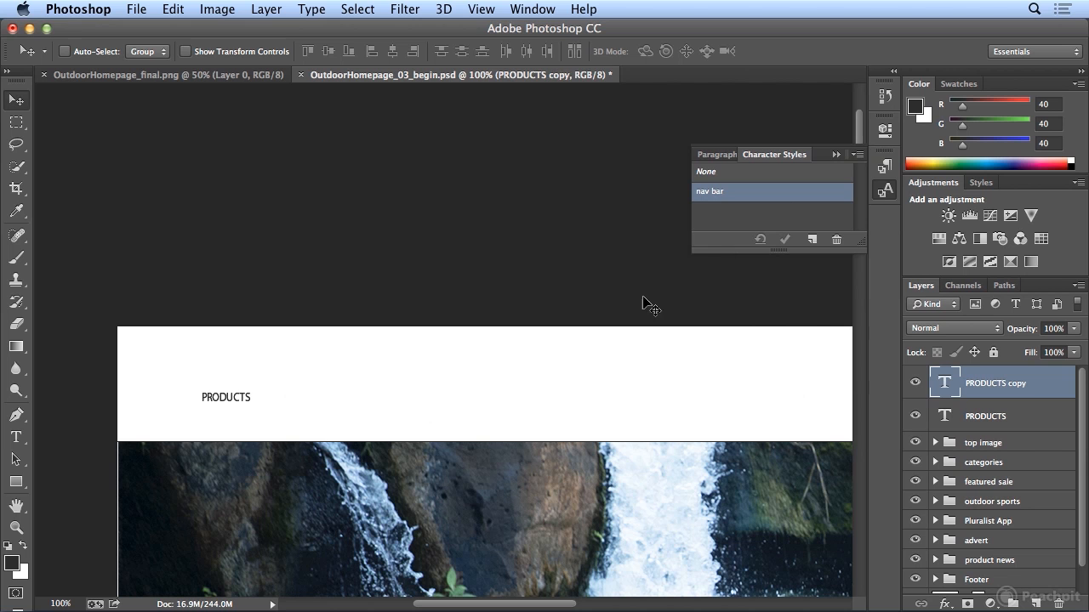
drag(256, 401, 320, 402)
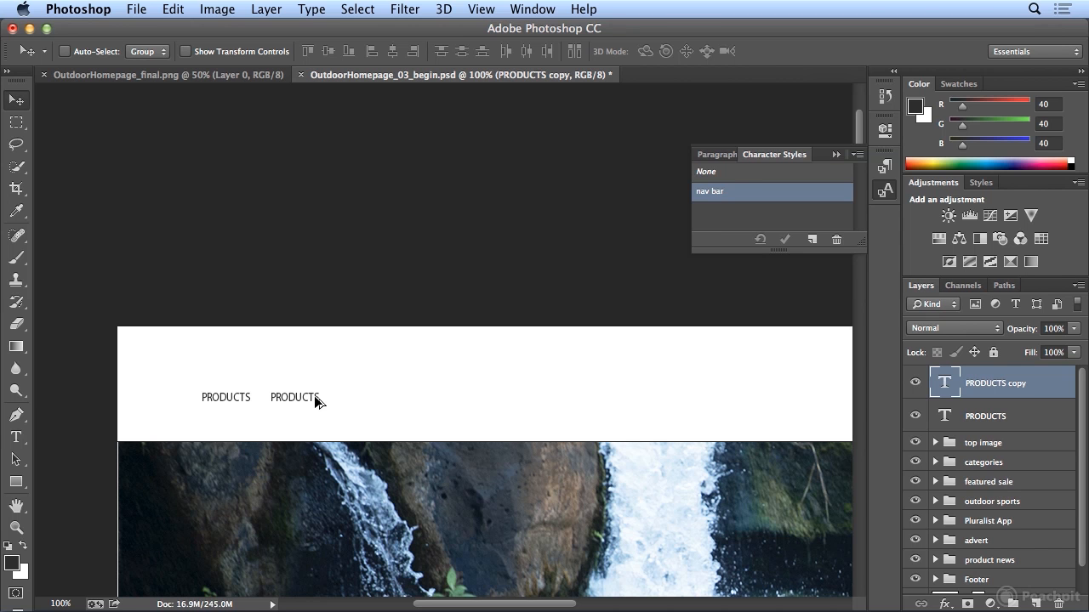
alt+drag(317, 401, 511, 400)
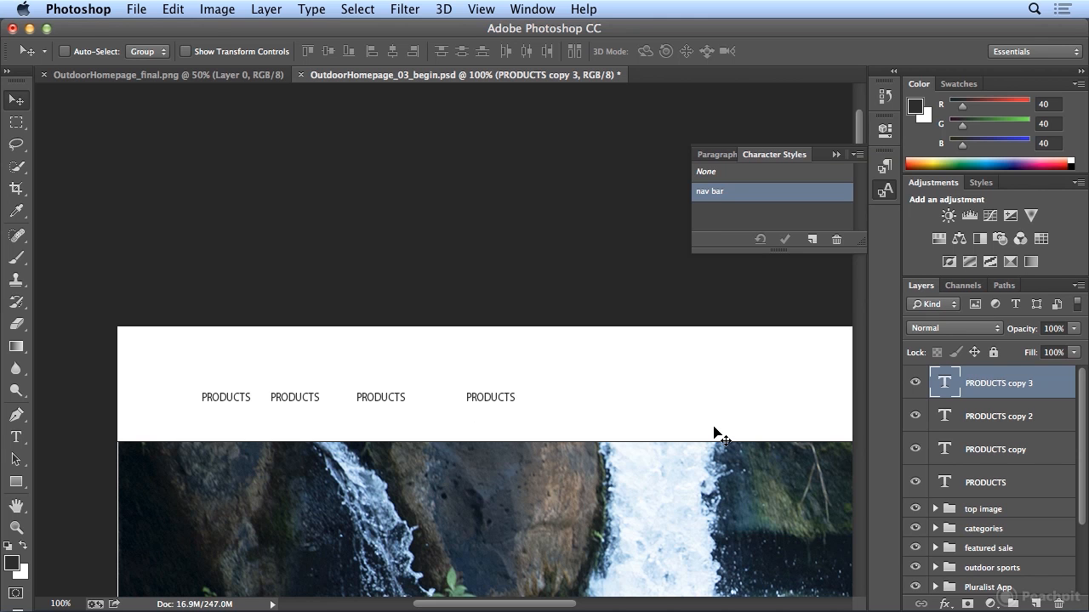
Replace the text of the first PRODUCTS copy, beside the original, with "ADVENTURE SPORTS".
key(t)
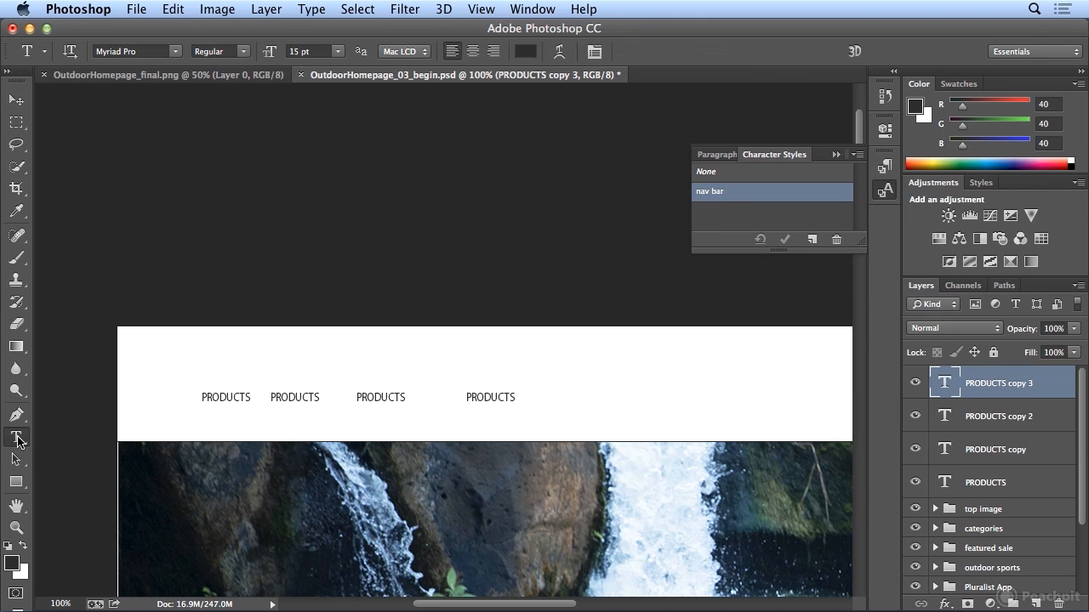
click(290, 397)
double_click(290, 397)
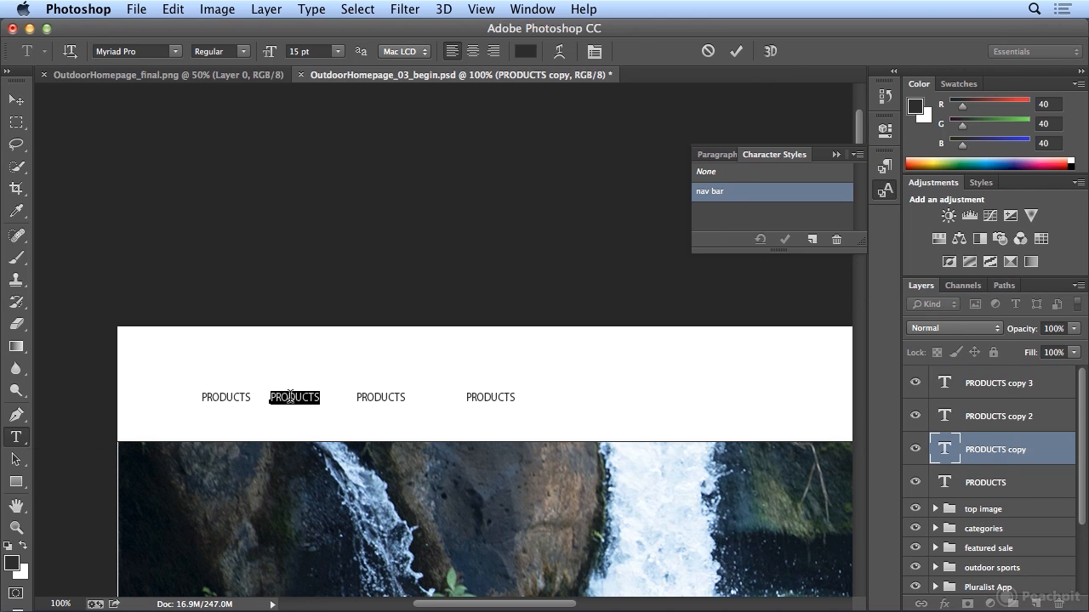
text(ADVENTURE SPORTS)
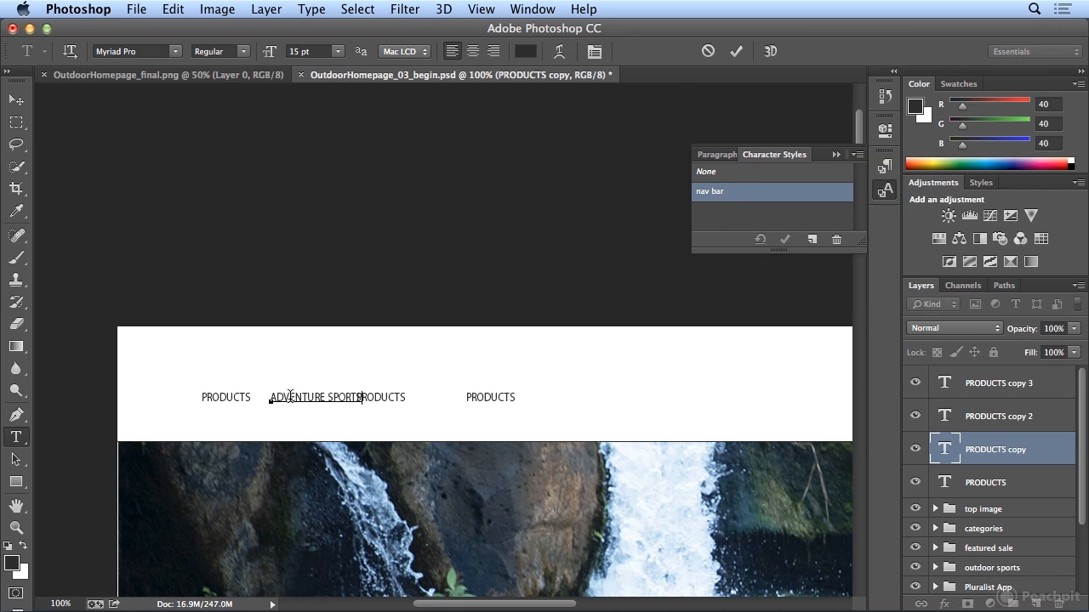
Commit the adventure sports text and replace the second PRODUCTS copy's text with "join/login".
click(736, 51)
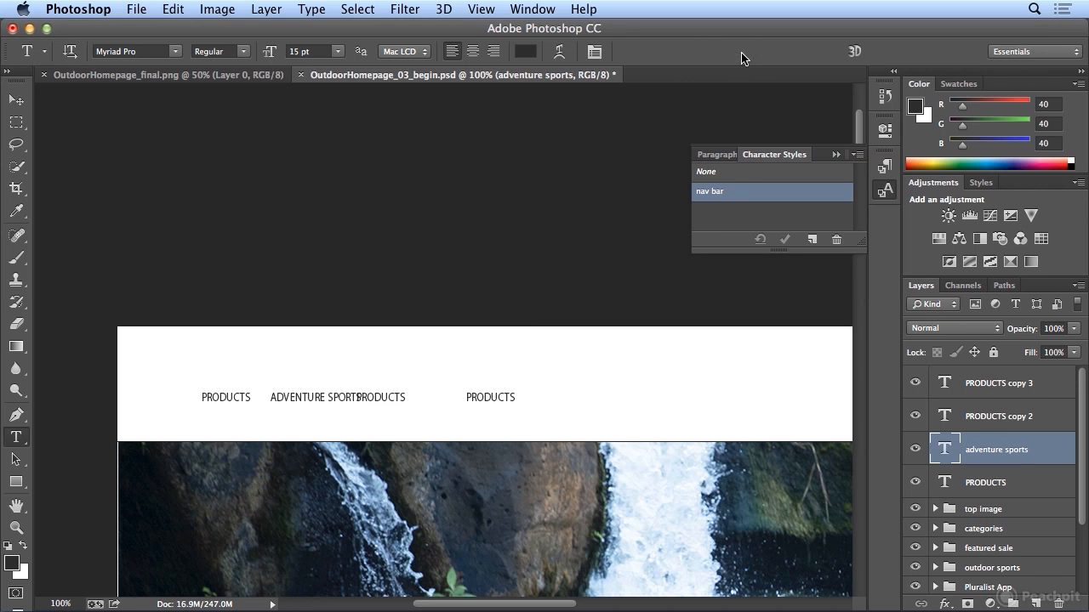
click(395, 397)
double_click(395, 397)
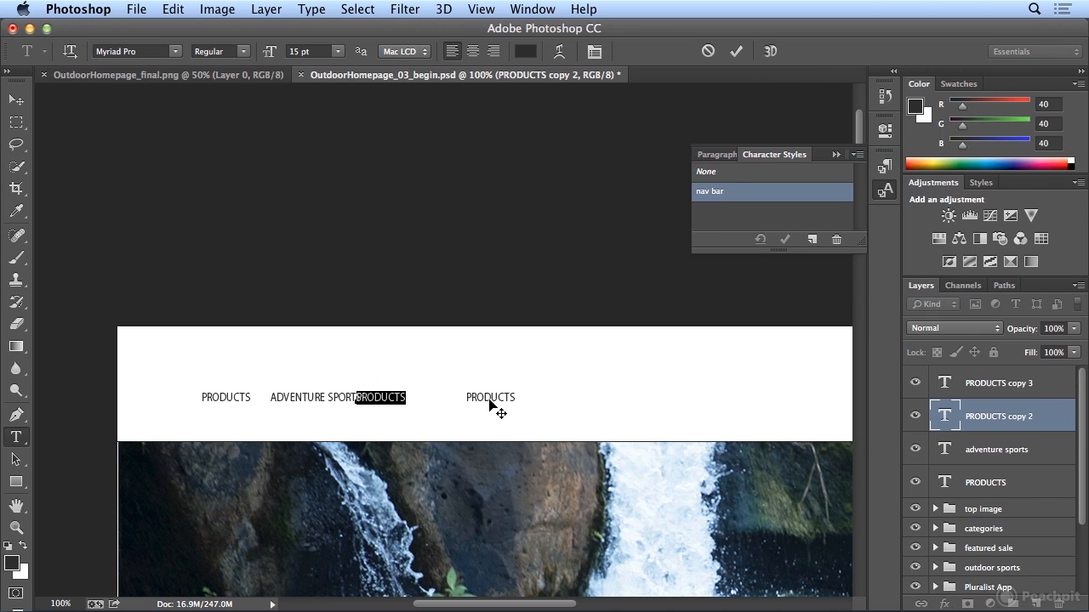
key(BackSpace)
text(JOIN)
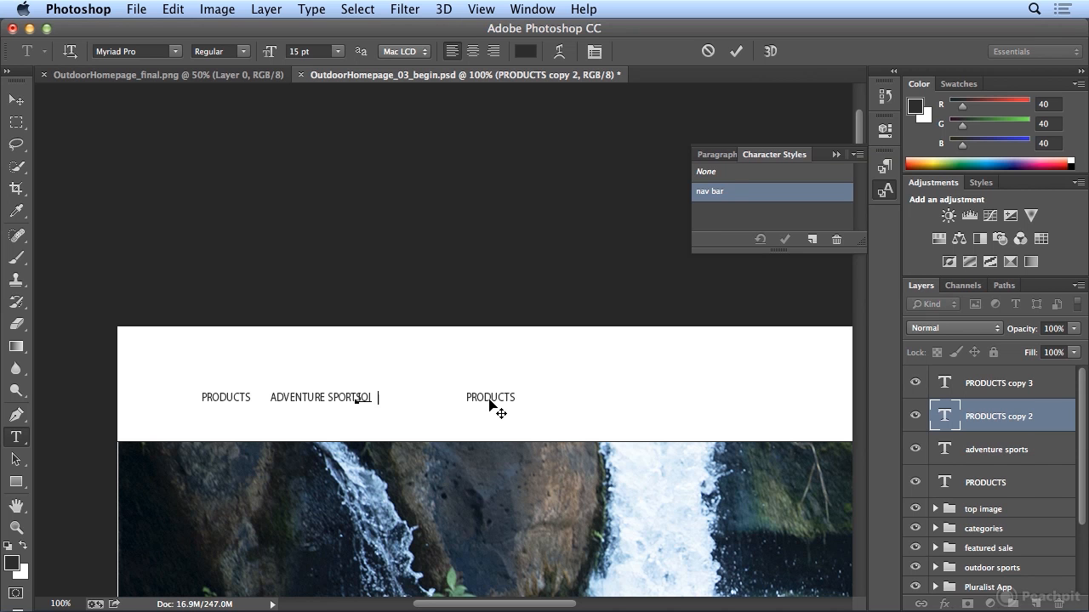
text(/LOGIN)
click(736, 51)
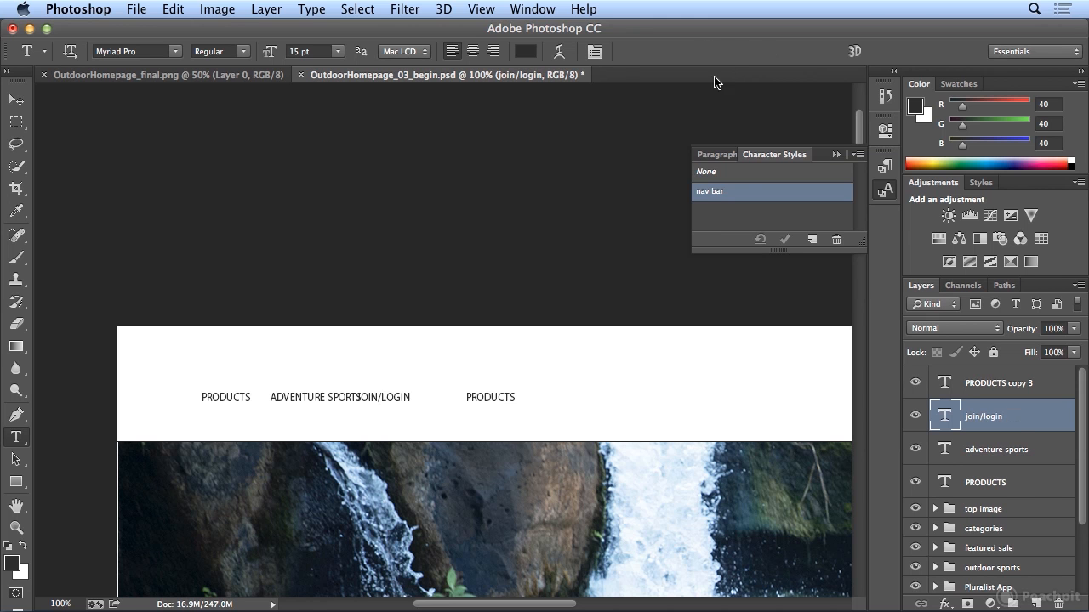
Replace the text of the last PRODUCTS copy in the row with "cart".
double_click(496, 397)
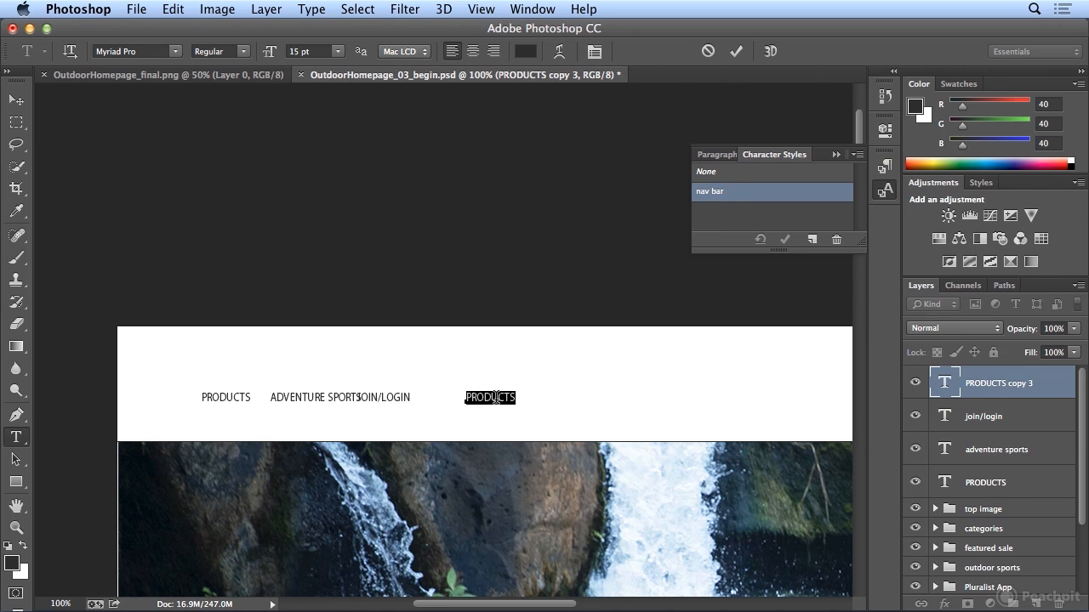
text(CART)
click(1007, 388)
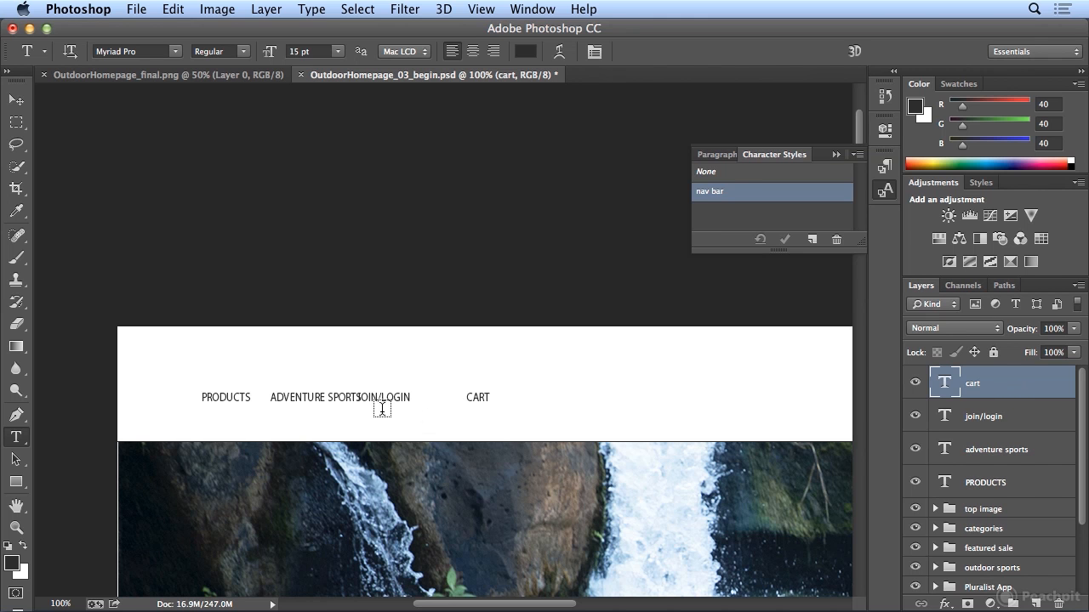
Retype the original PRODUCTS layer's text in lowercase as "products".
double_click(217, 396)
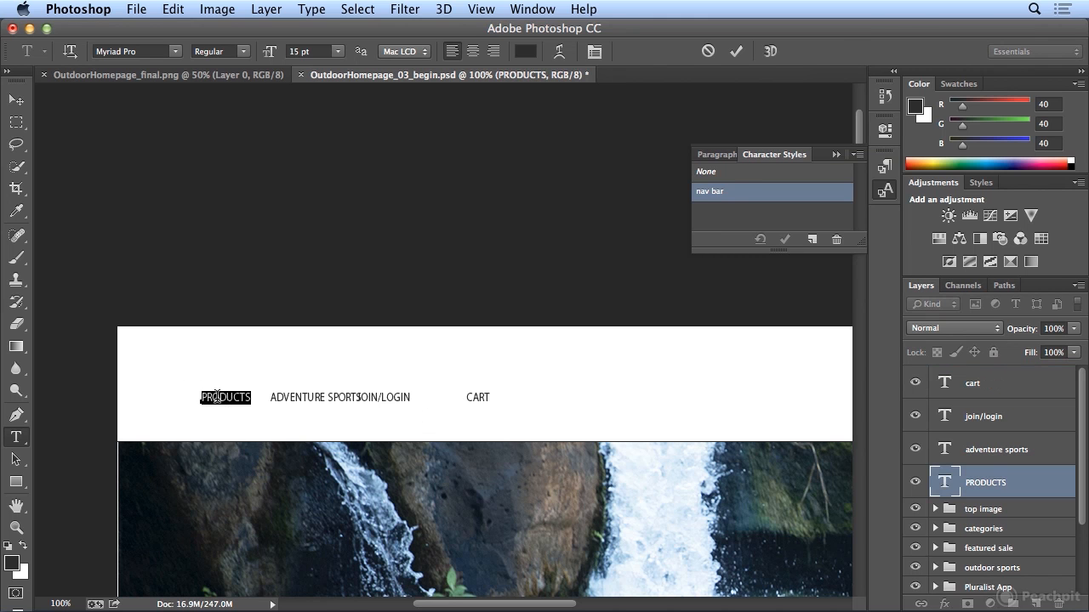
text(PRODUCTS)
click(1042, 491)
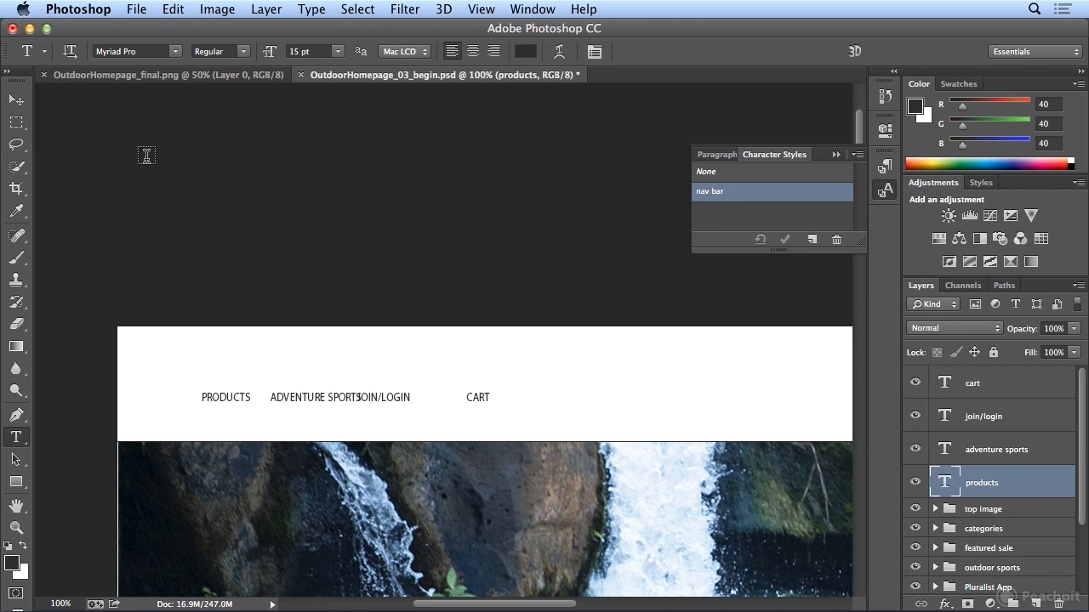
Move the cart text layer to the far right end of the white header, above the jumping woman.
click(11, 107)
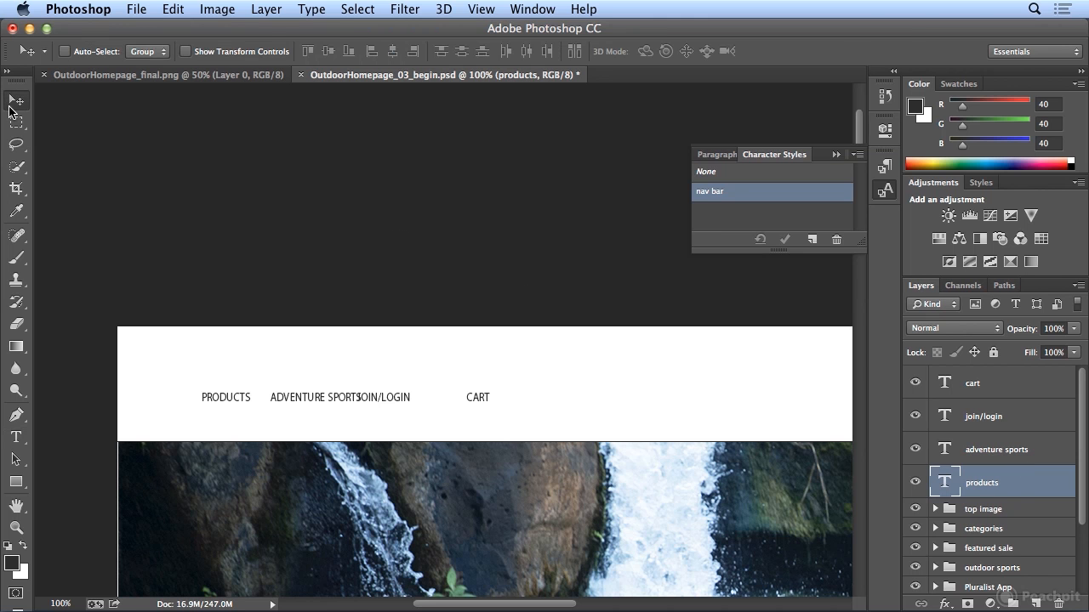
click(999, 389)
drag(483, 399, 794, 401)
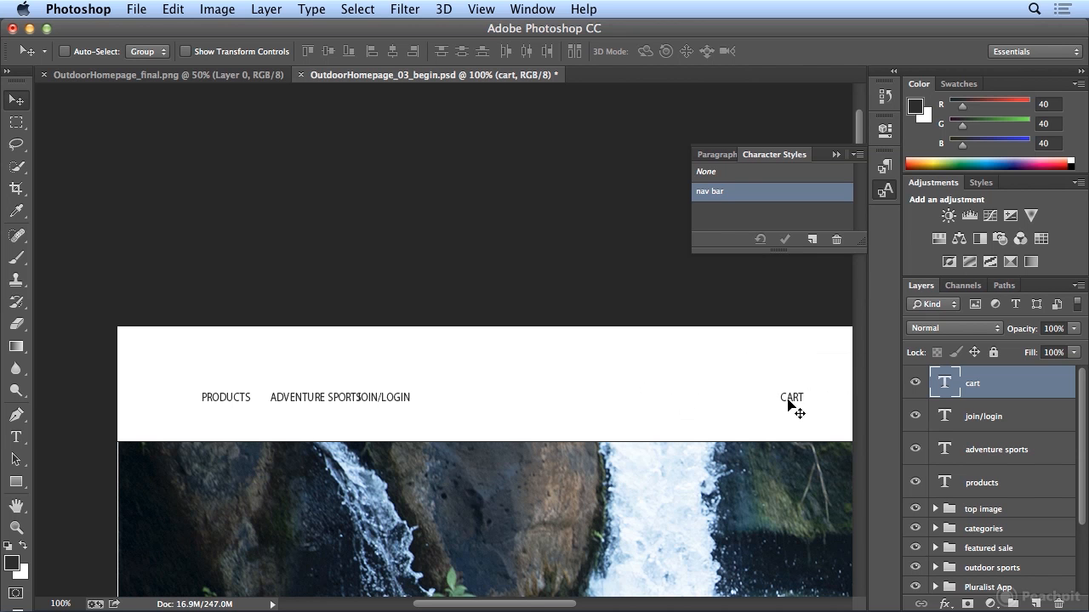
drag(510, 605, 536, 605)
key(super+minus)
key(super+minus)
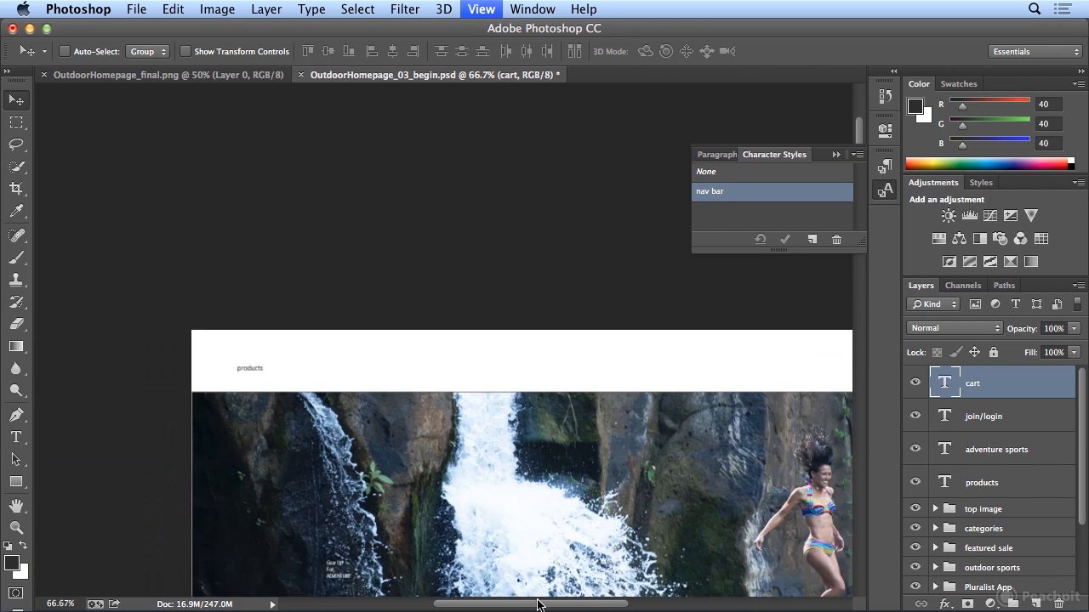
key(super+minus)
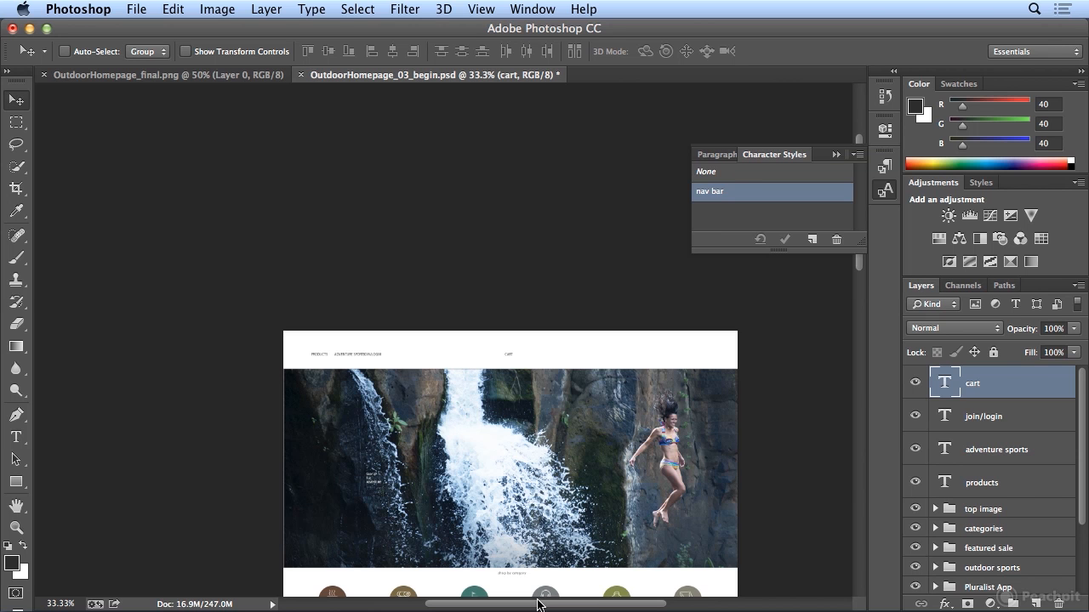
drag(514, 363, 696, 358)
Distribute the four nav text layers, cart through products, evenly by horizontal centers and align their top edges.
shift+click(989, 488)
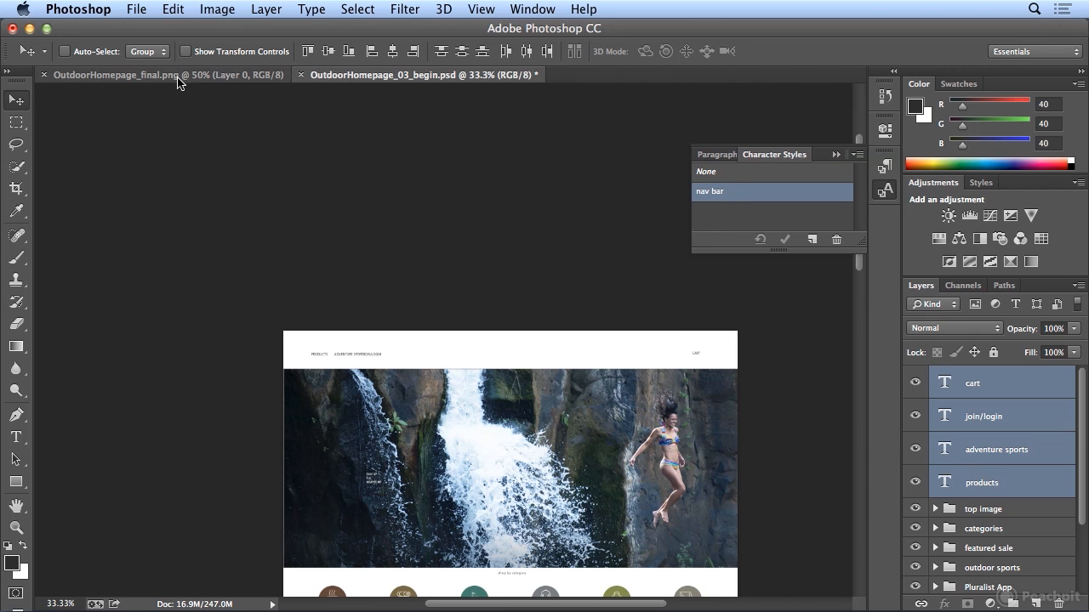
click(526, 51)
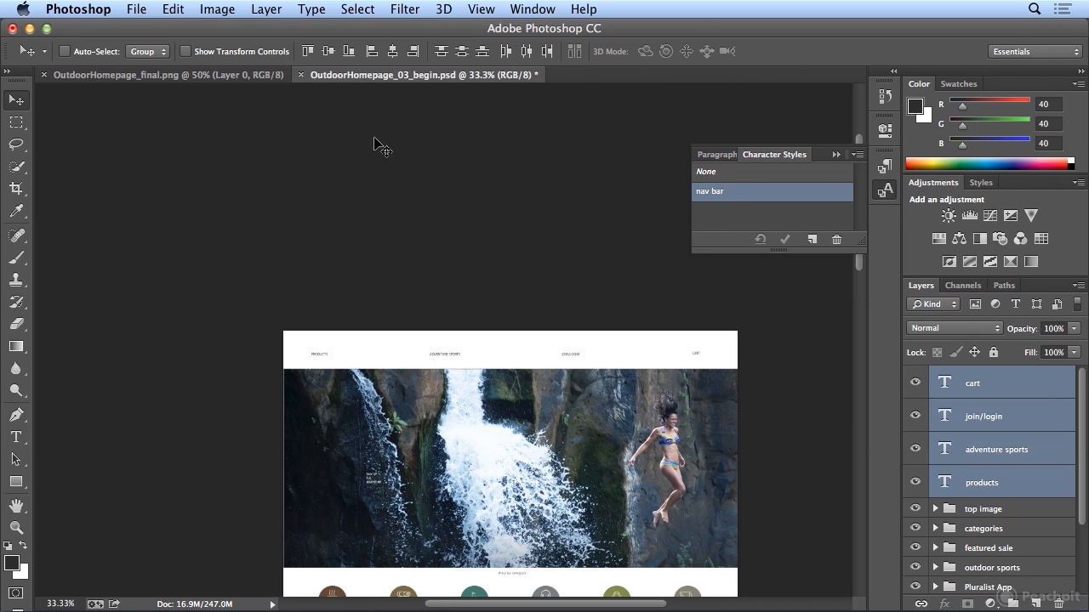
click(307, 52)
Change the nav bar character style's font family to Letter Gothic Std, Medium, and apply it.
click(481, 8)
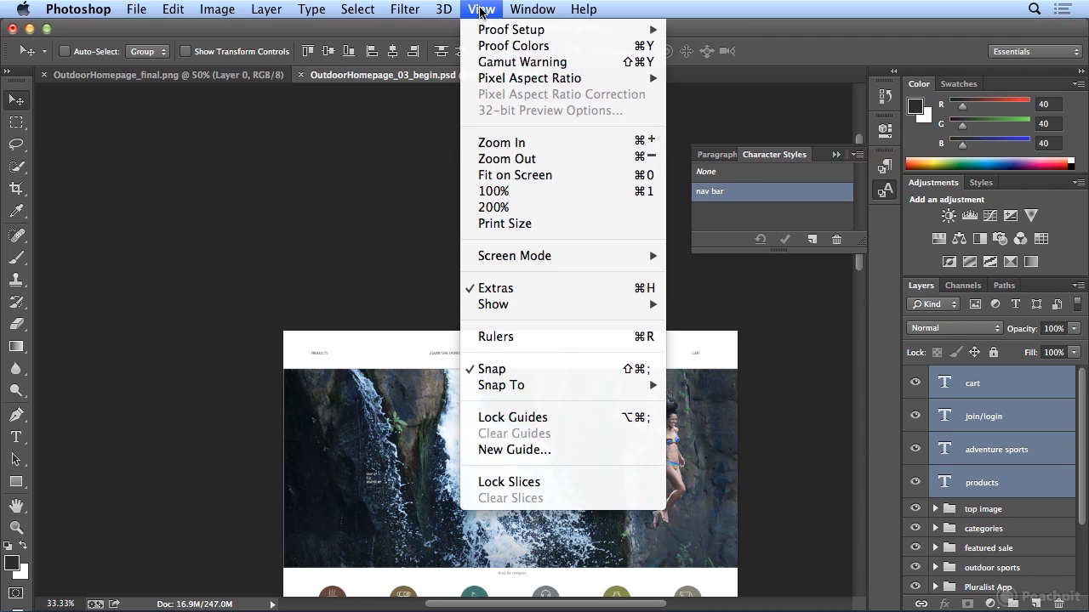
click(482, 193)
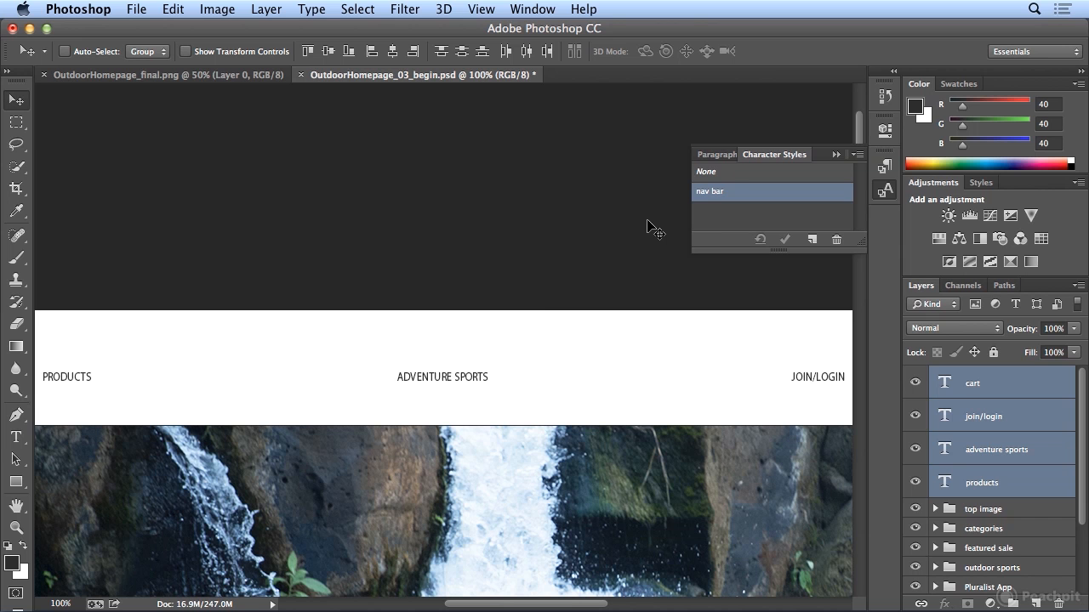
double_click(744, 198)
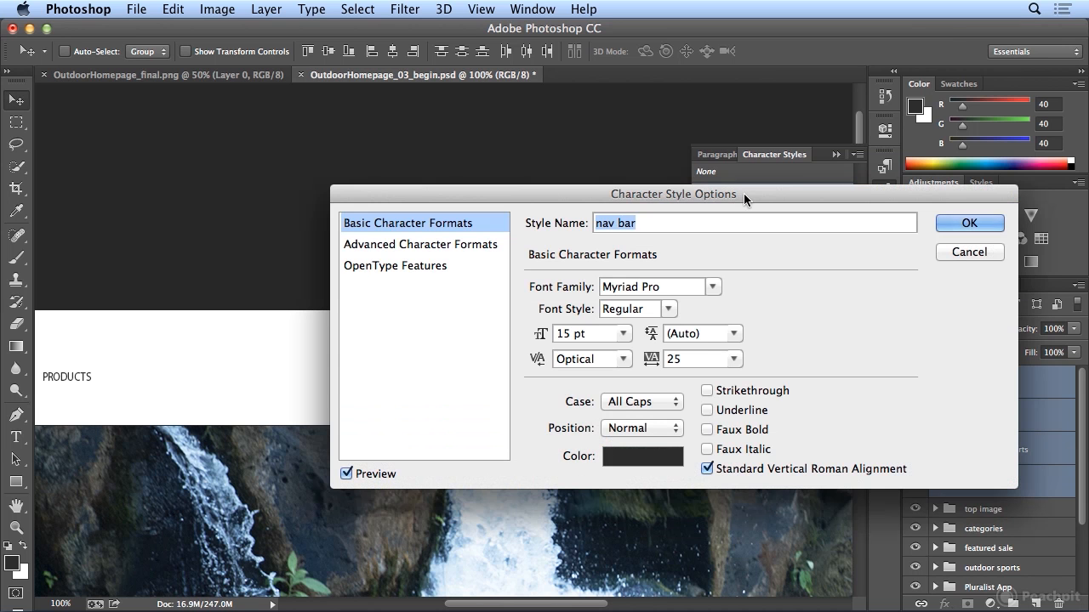
click(714, 287)
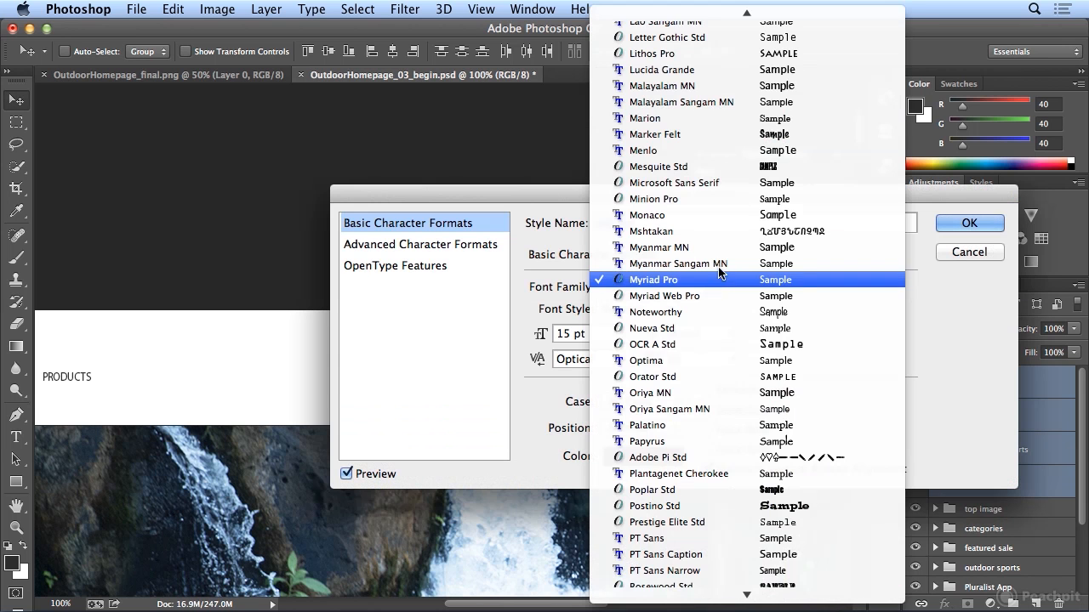
click(680, 38)
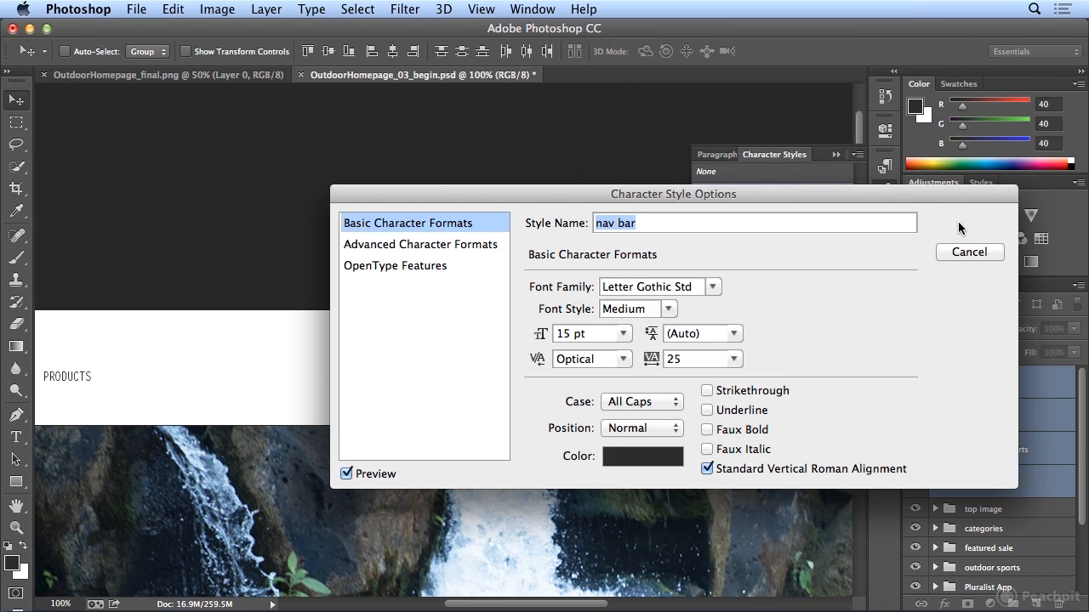
key(Return)
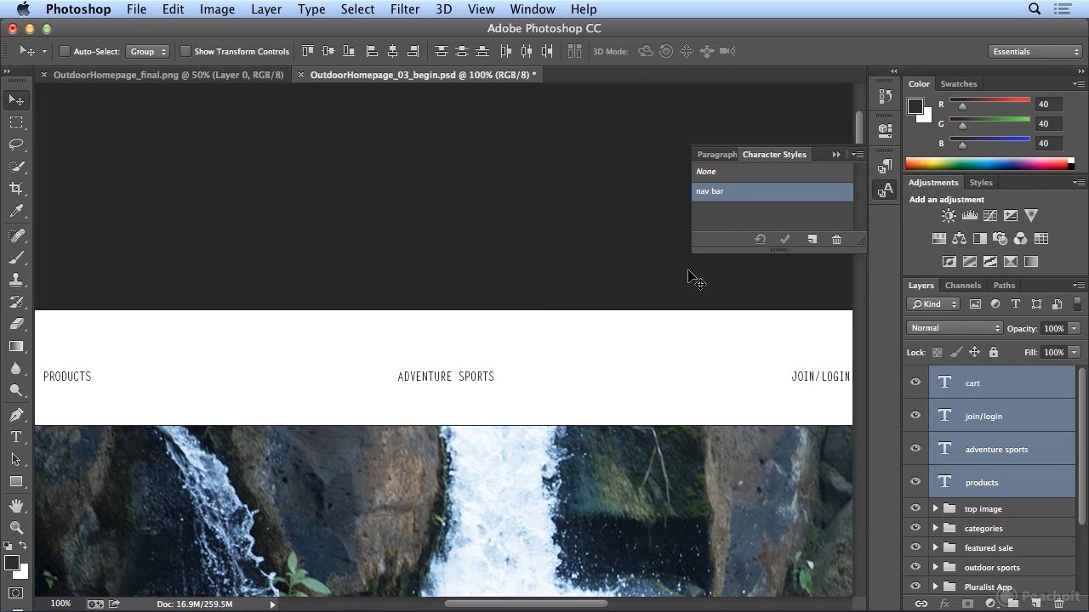
Review the nav bar style's advanced character formats and OpenType features, keeping the settings as they are.
double_click(737, 196)
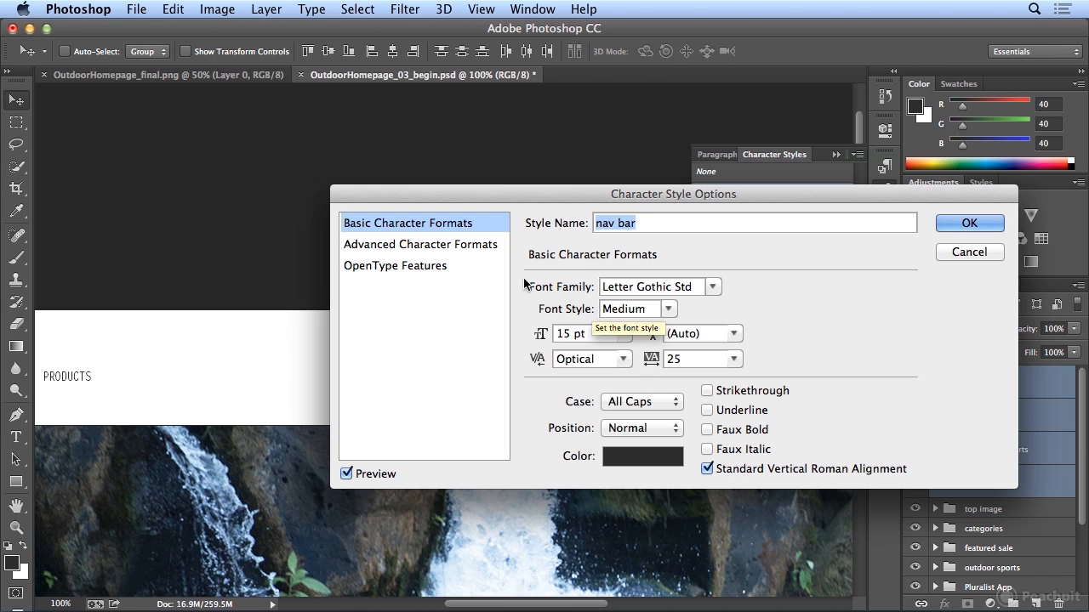
click(442, 249)
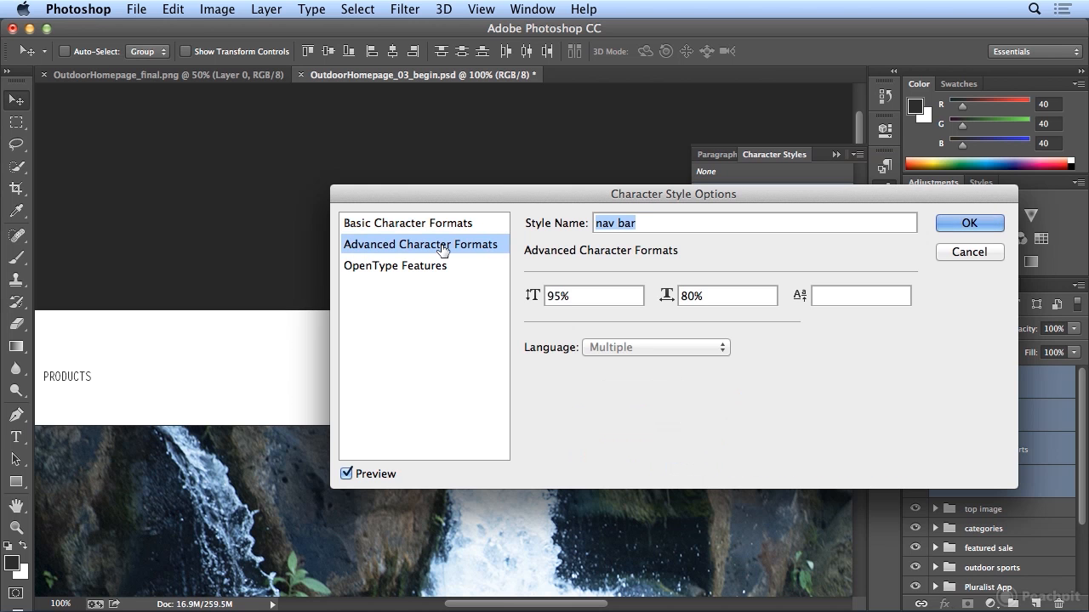
click(476, 267)
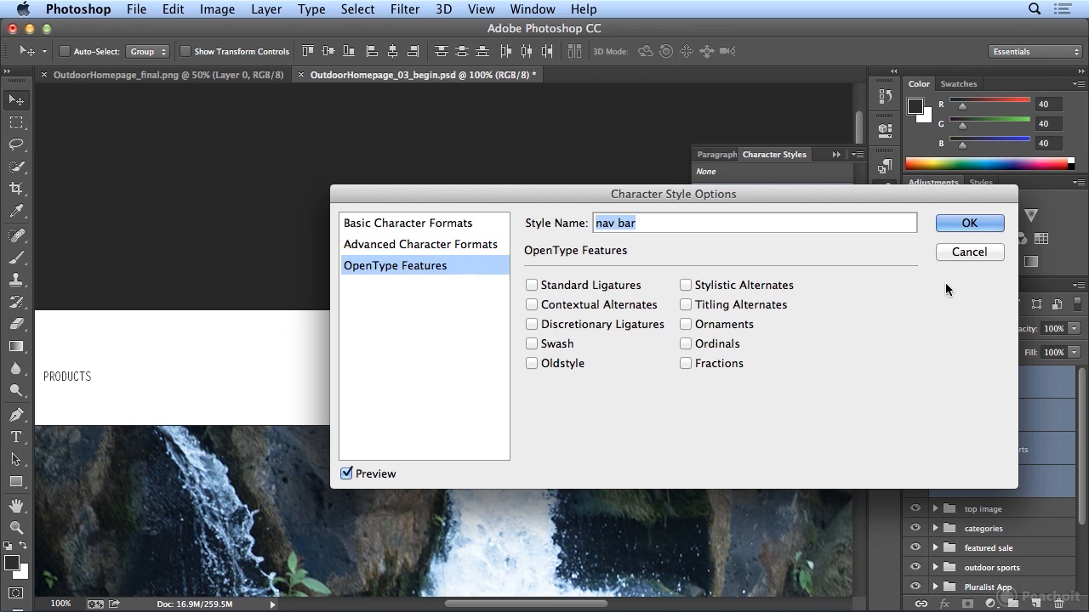
click(957, 227)
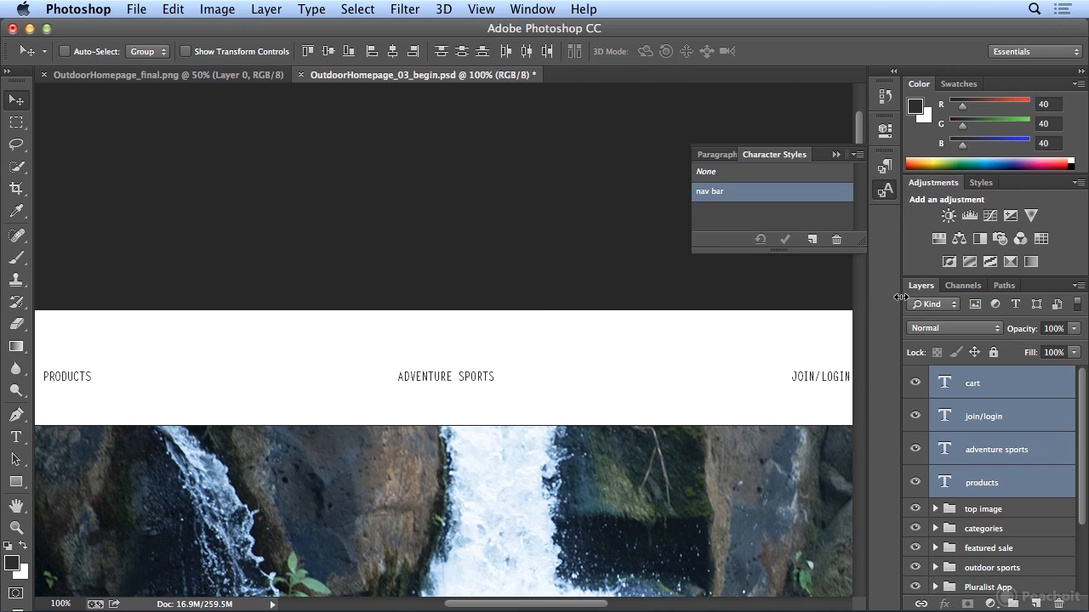